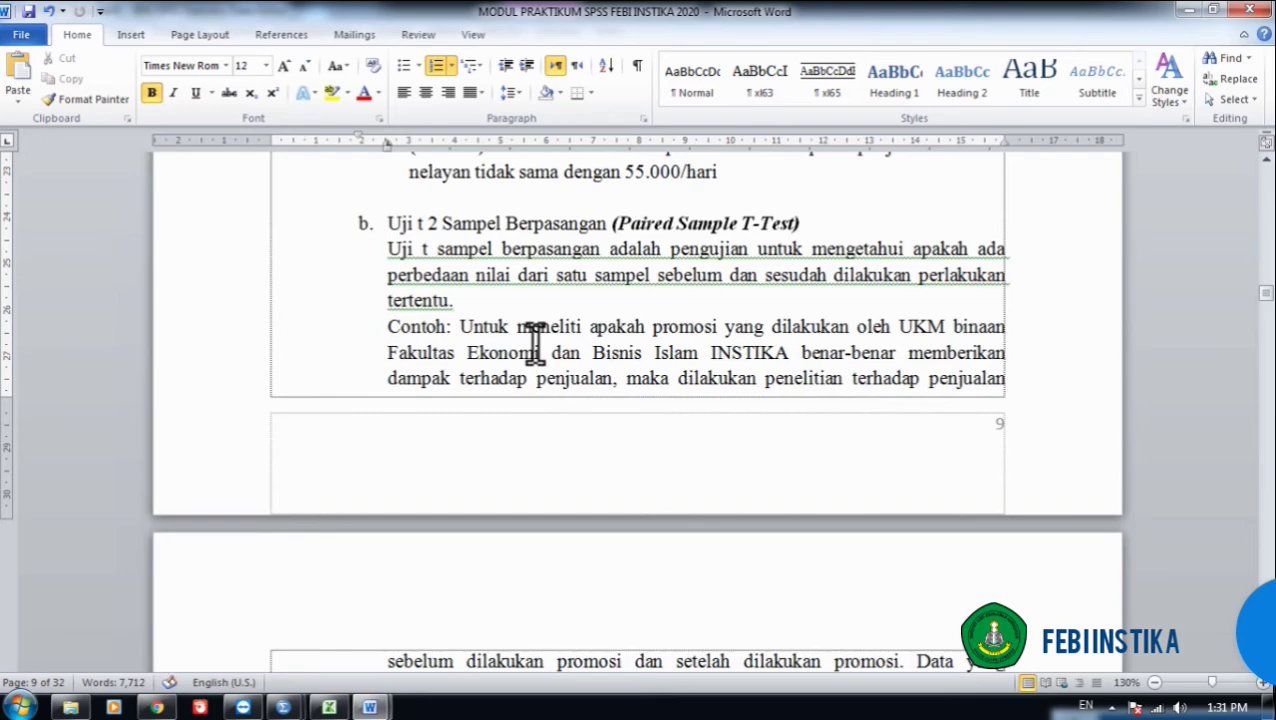
# Review the "Uji t 1 sampel" example in the module and highlight its list of sample sales values.
pyautogui.scroll(10, 535, 343)
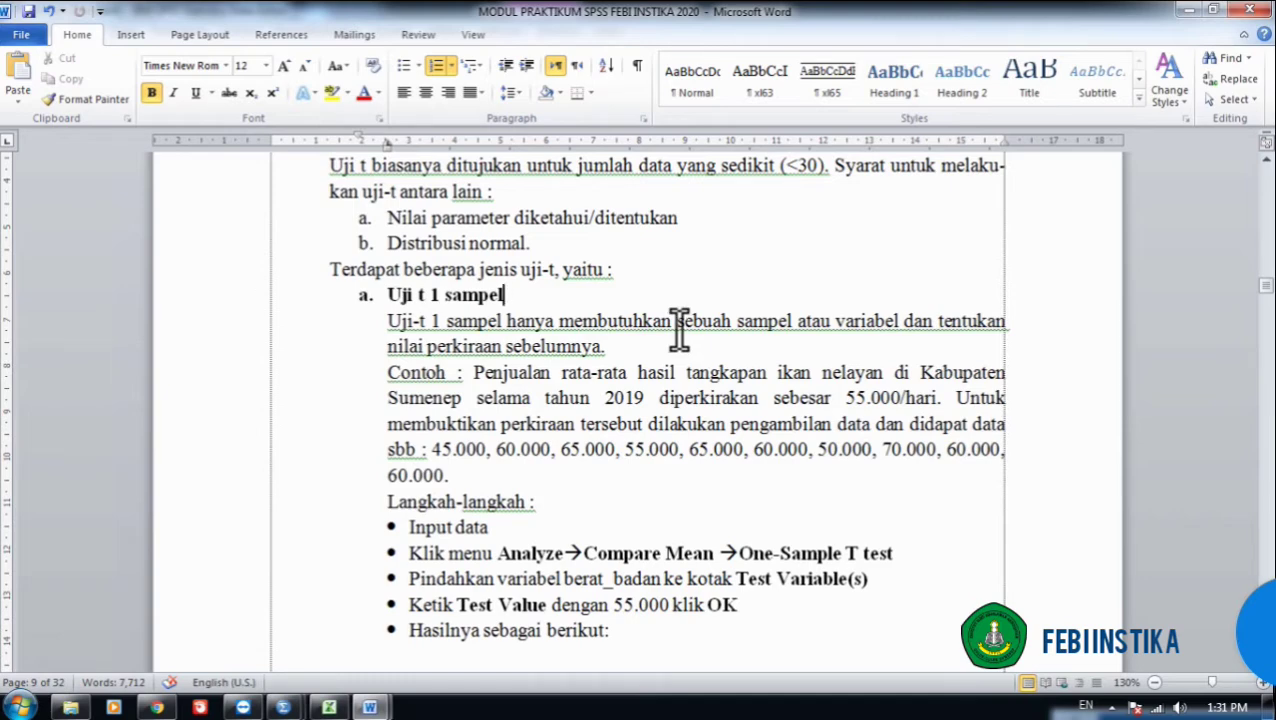
pyautogui.scroll(-1, 457, 490)
pyautogui.click(475, 466)
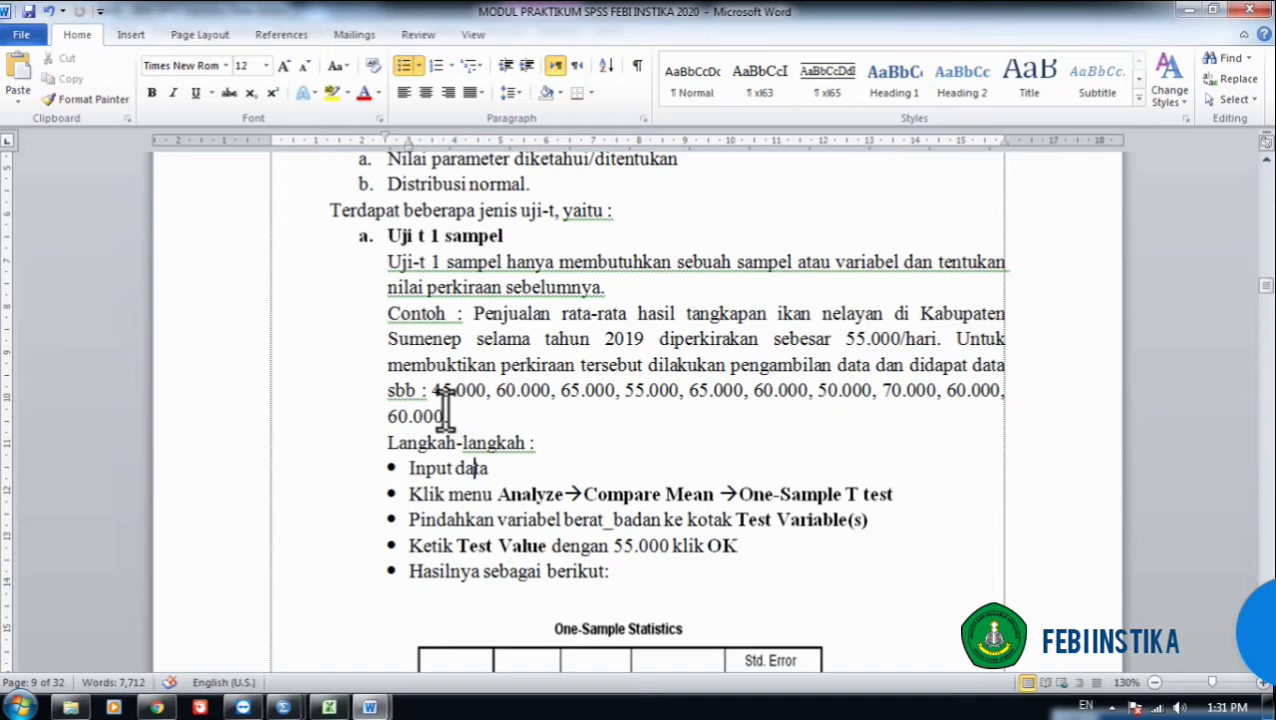
pyautogui.moveTo(445, 416); pyautogui.dragTo(442, 390)
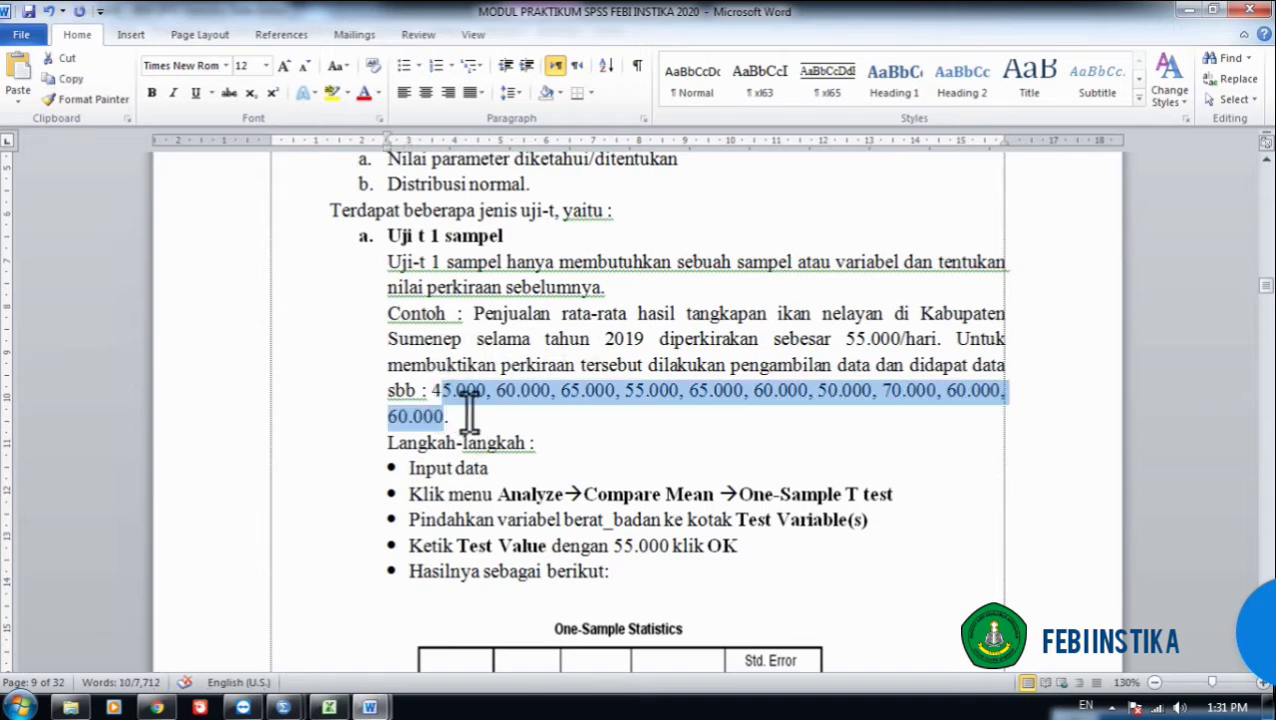
# Switch to the SPSS DataSet3 window and check the Penjualan data and its variable definition.
pyautogui.click(283, 707)
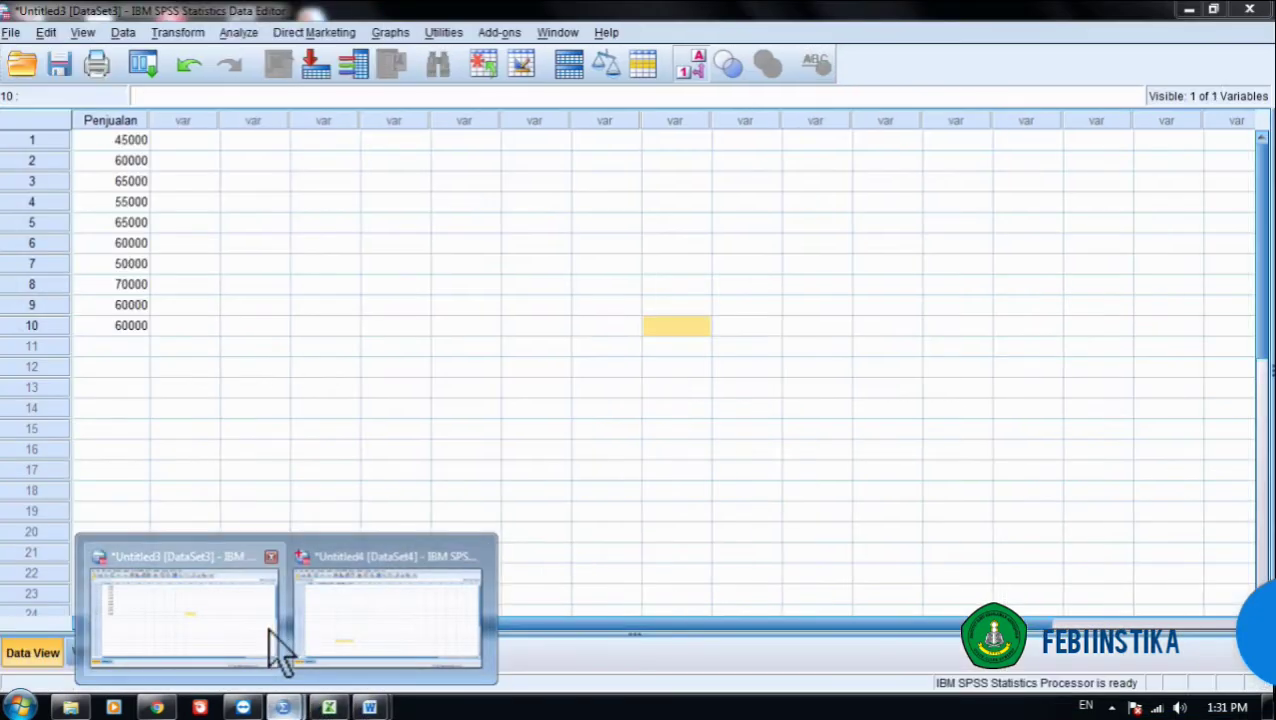
pyautogui.click(280, 645)
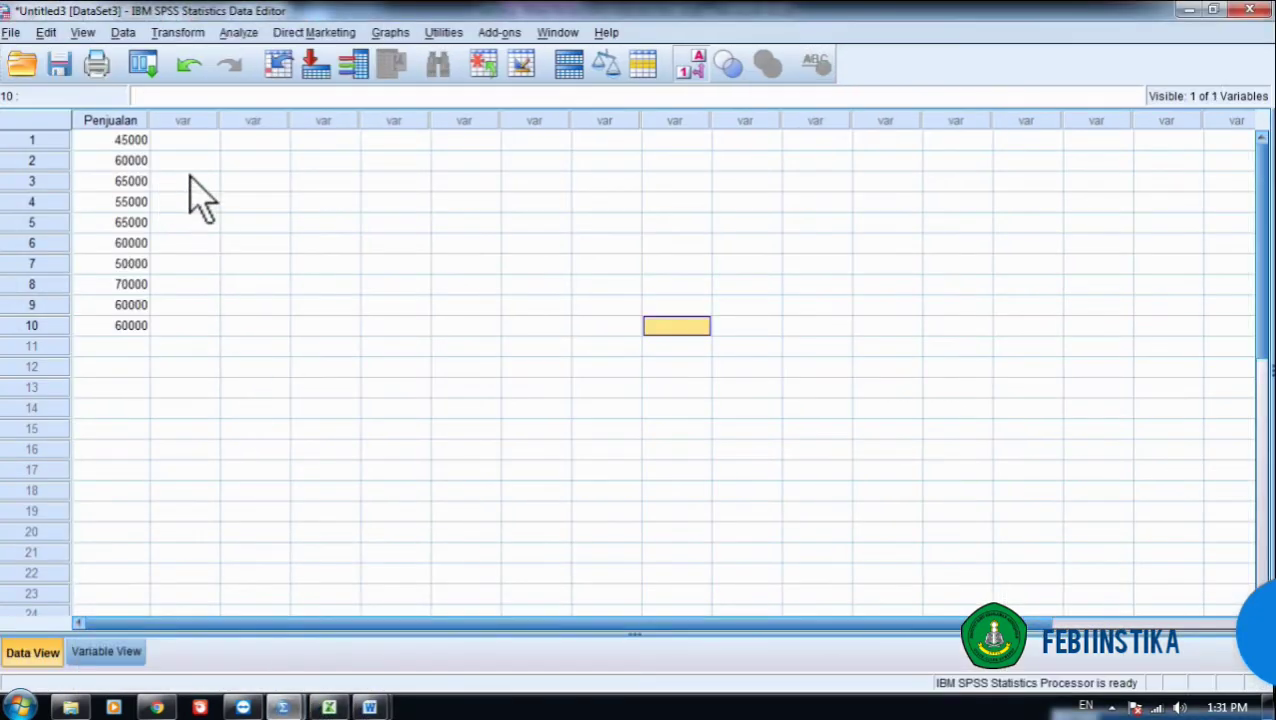
pyautogui.click(205, 204)
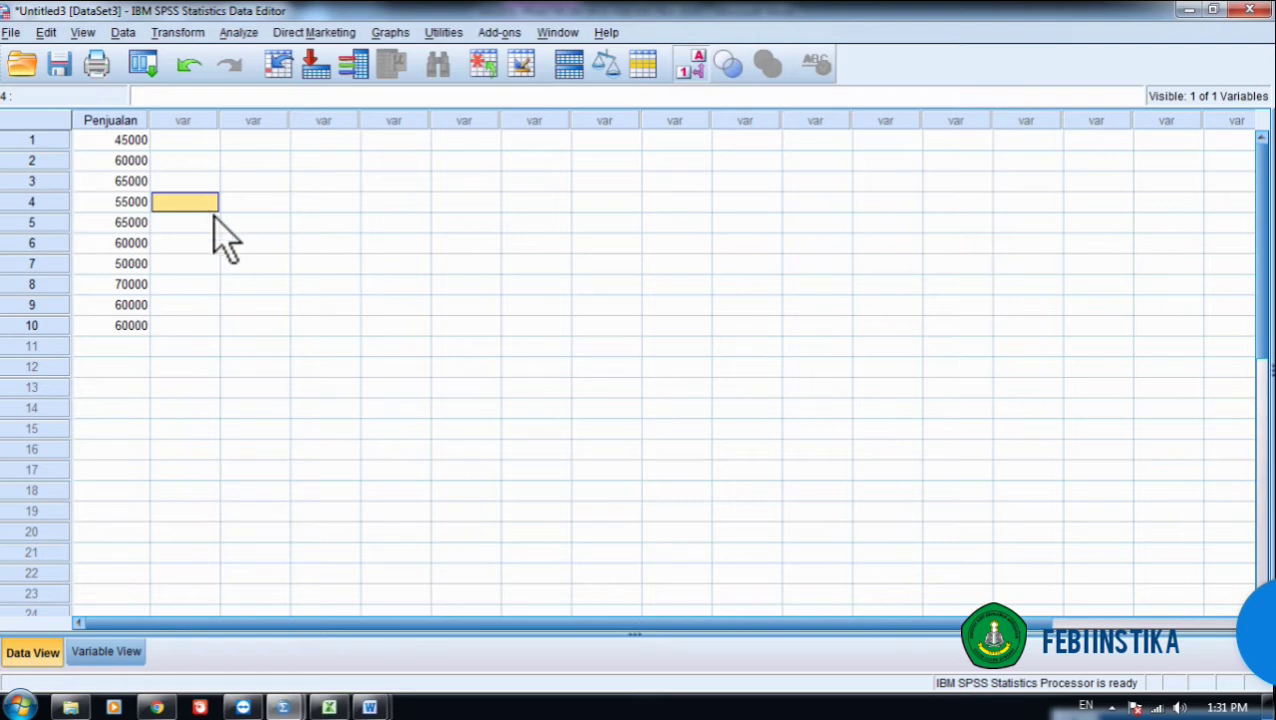
pyautogui.click(115, 652)
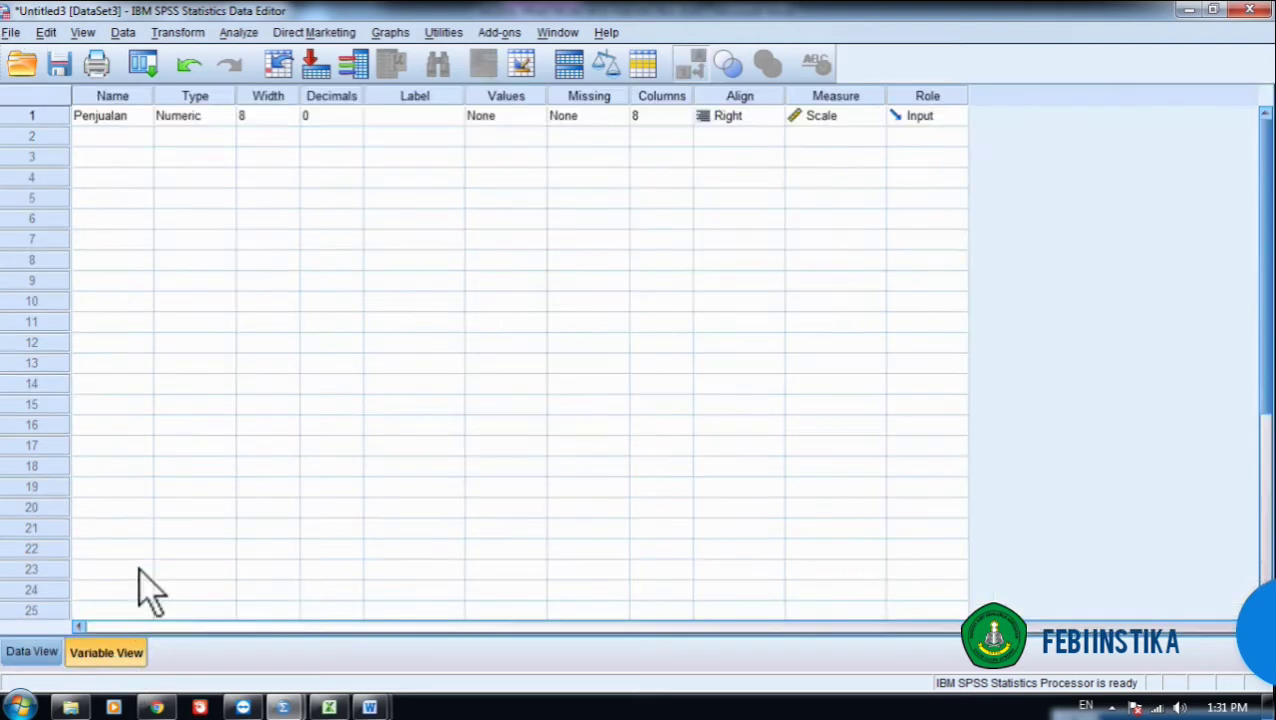
pyautogui.click(30, 658)
pyautogui.click(235, 180)
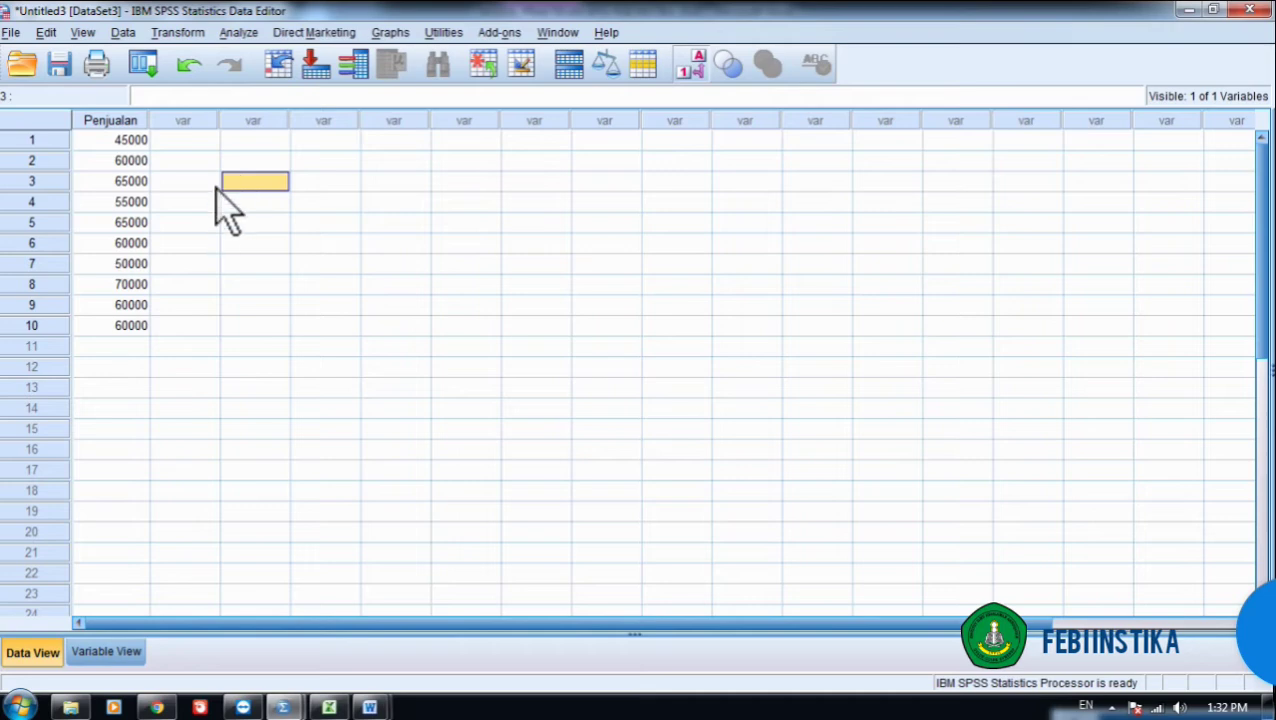
# Run a One-Sample T Test with Penjualan as the test variable and a test value of 55000.
pyautogui.click(244, 35)
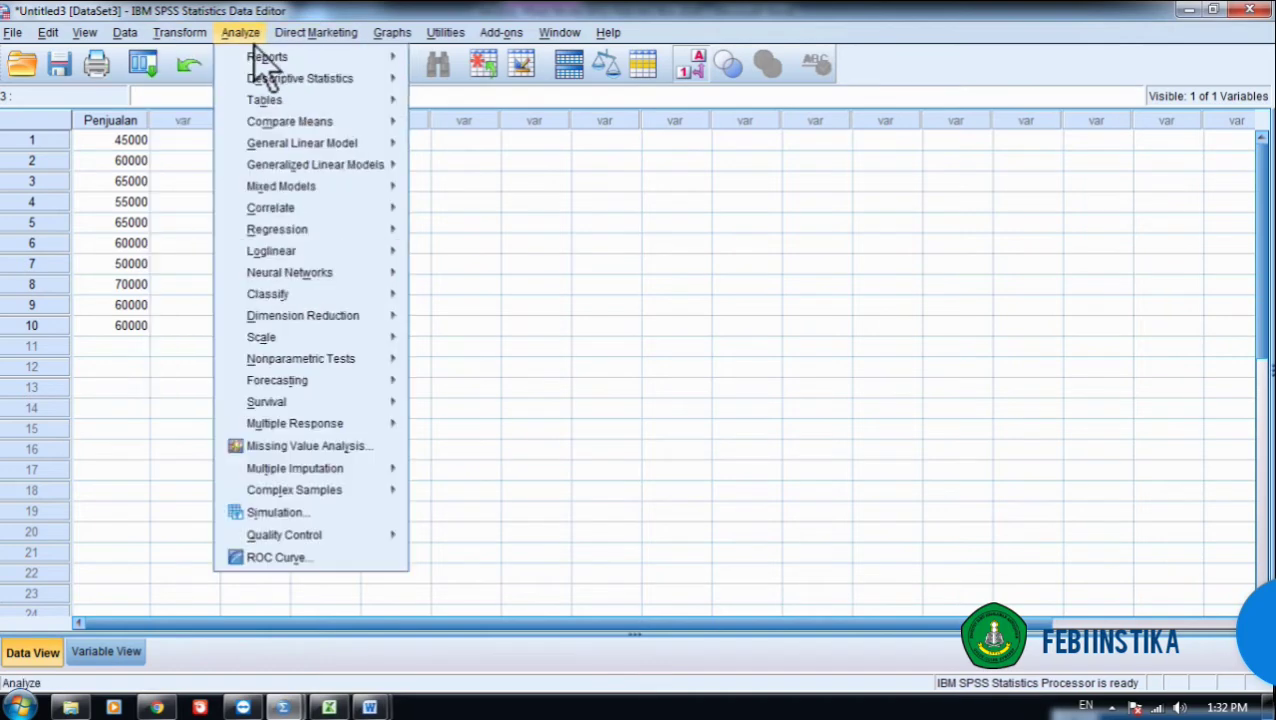
pyautogui.moveTo(340, 125)
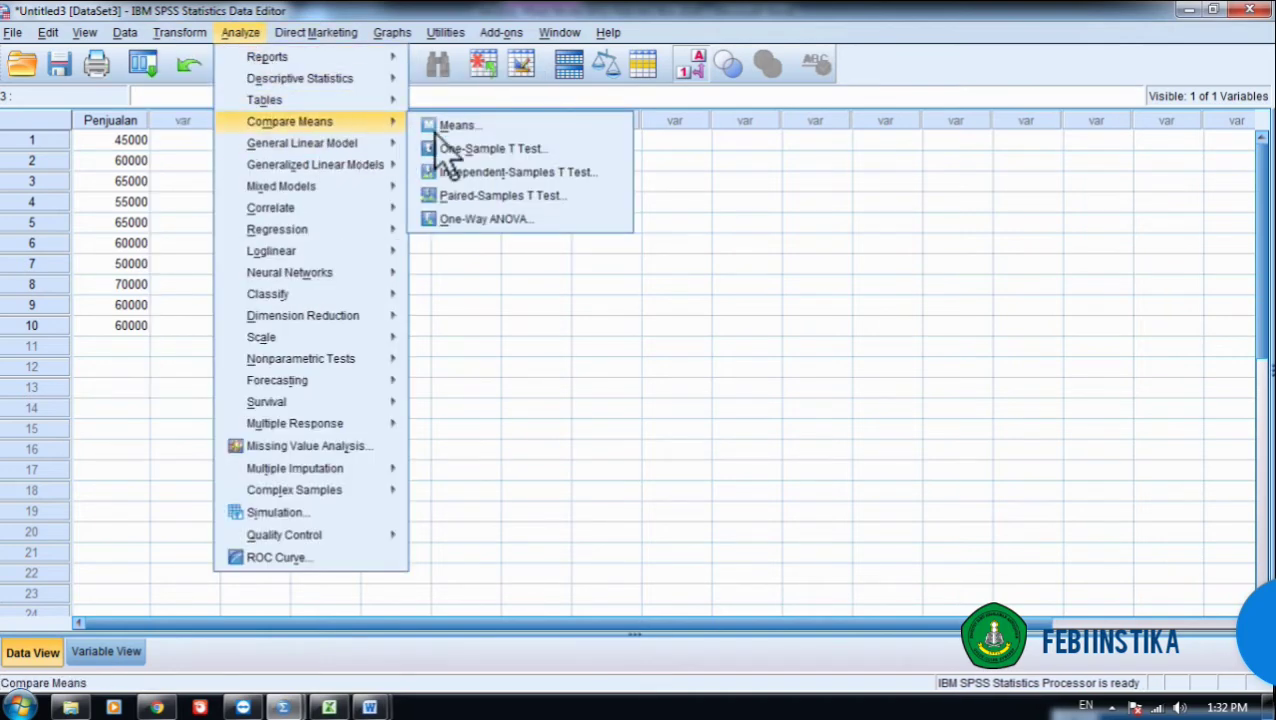
pyautogui.click(521, 151)
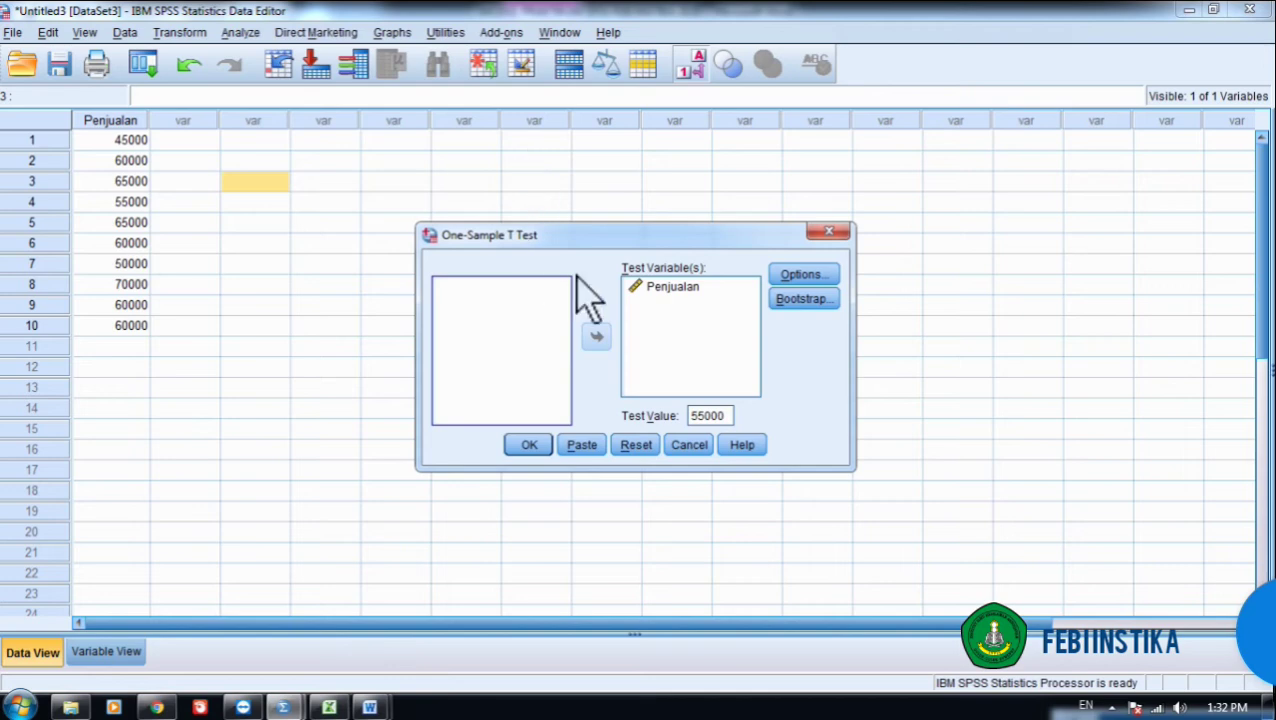
pyautogui.click(694, 289)
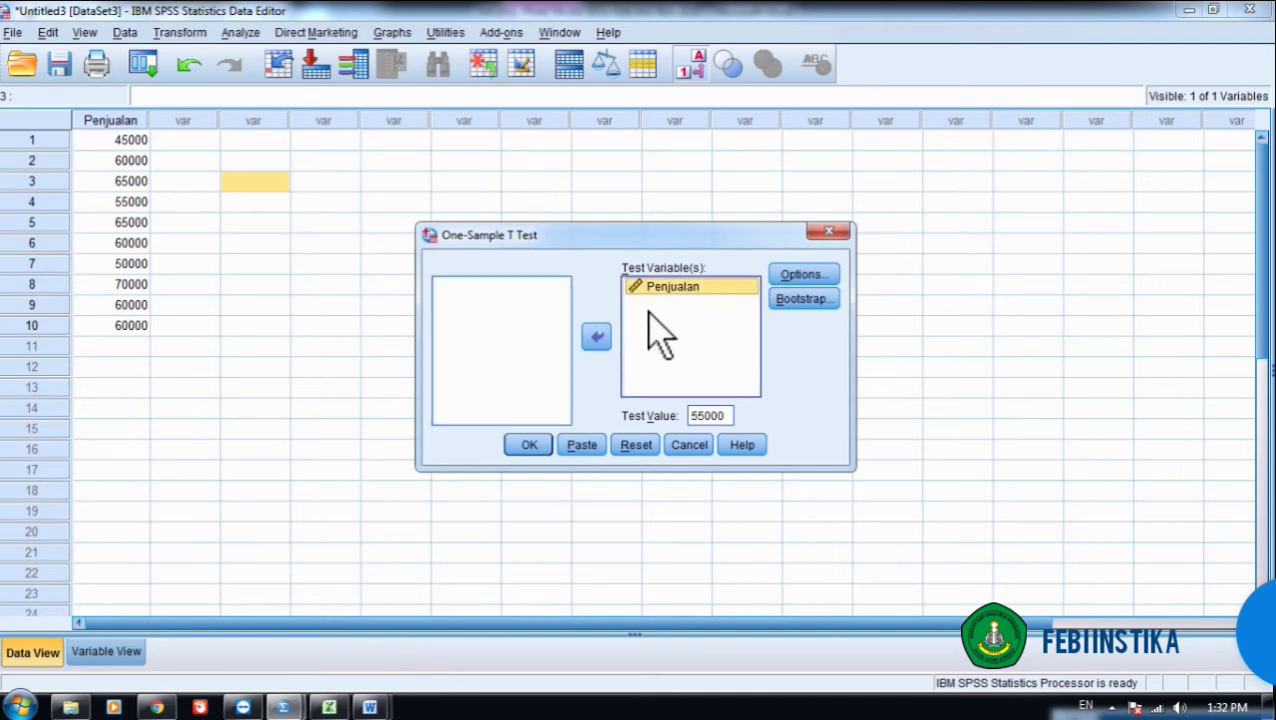
pyautogui.click(600, 336)
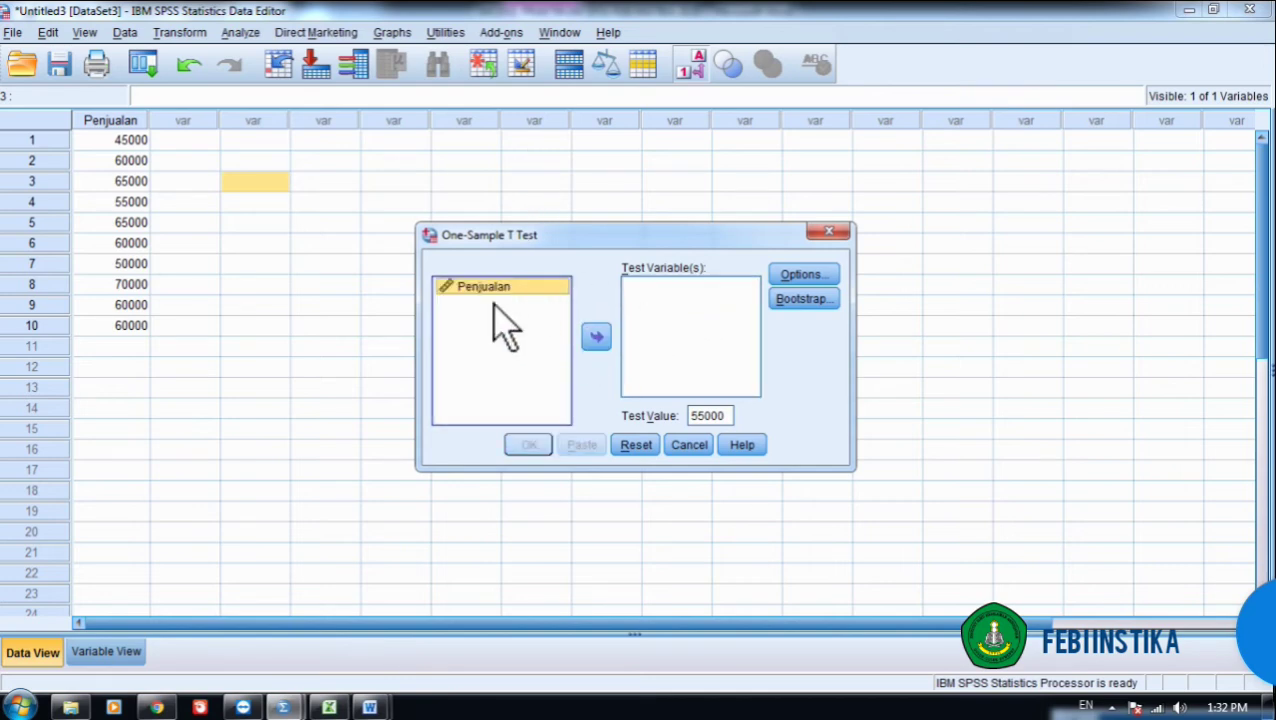
pyautogui.click(596, 337)
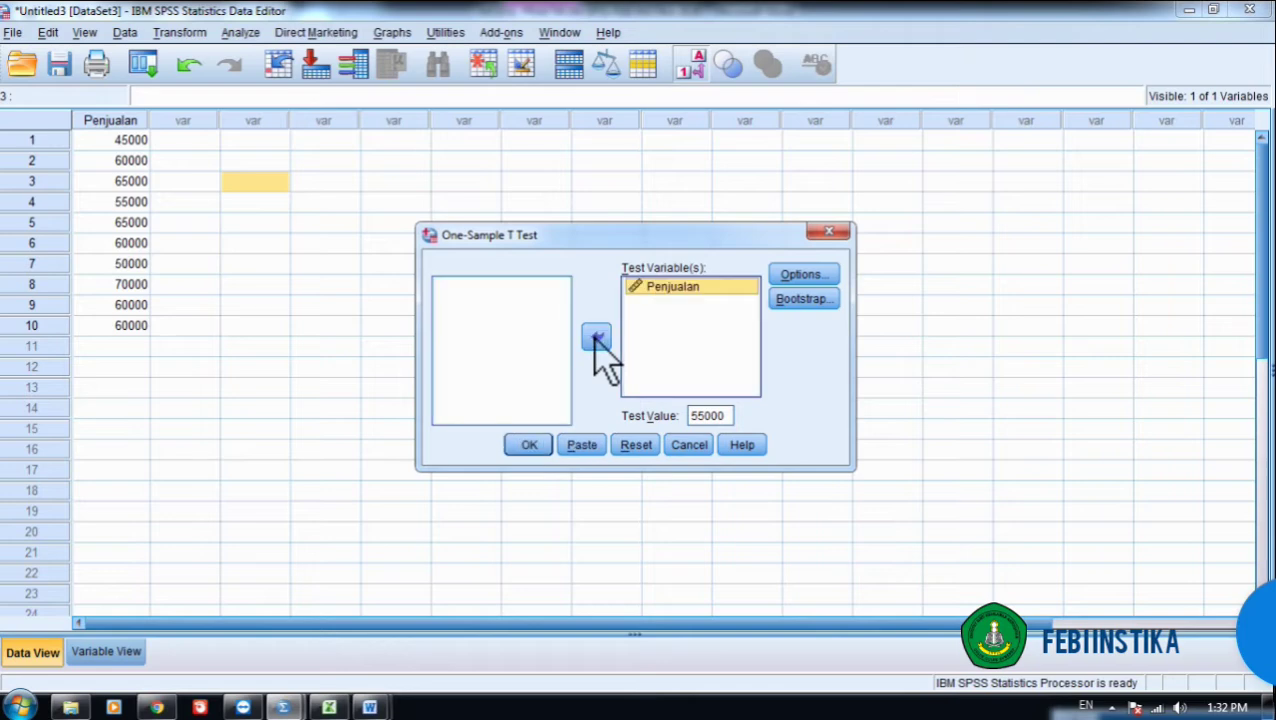
pyautogui.doubleClick(702, 418)
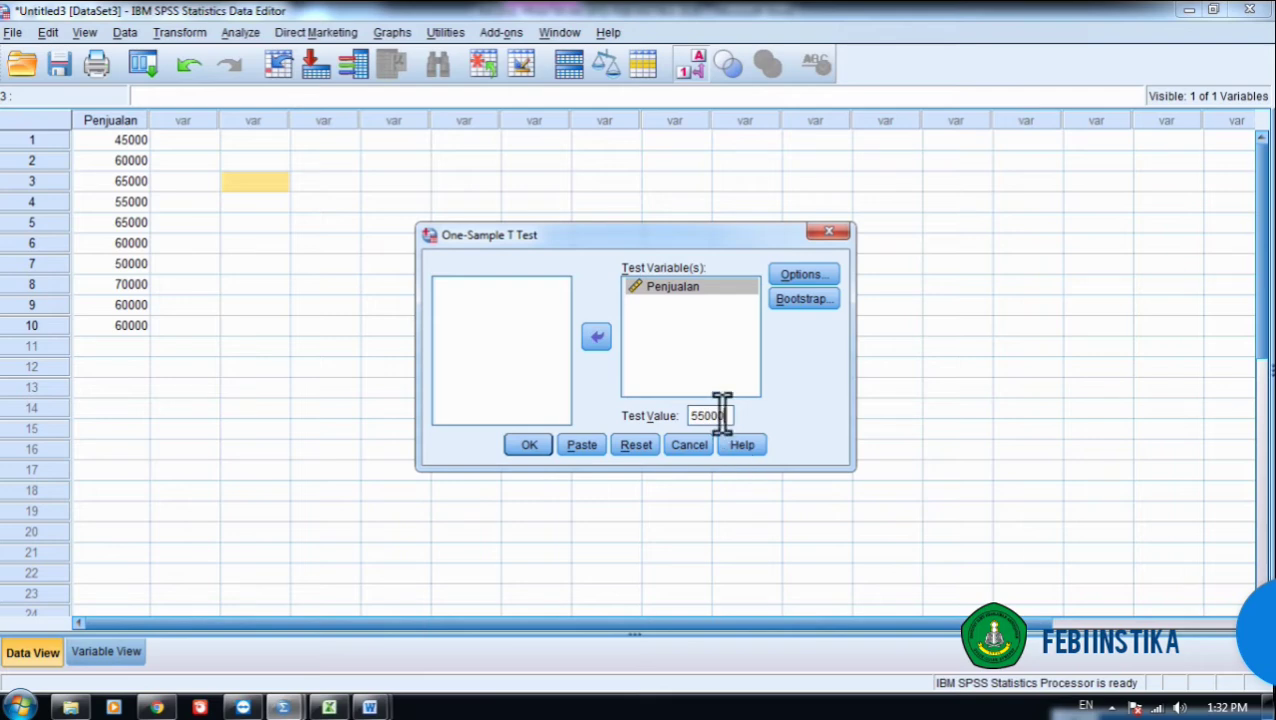
pyautogui.click(533, 447)
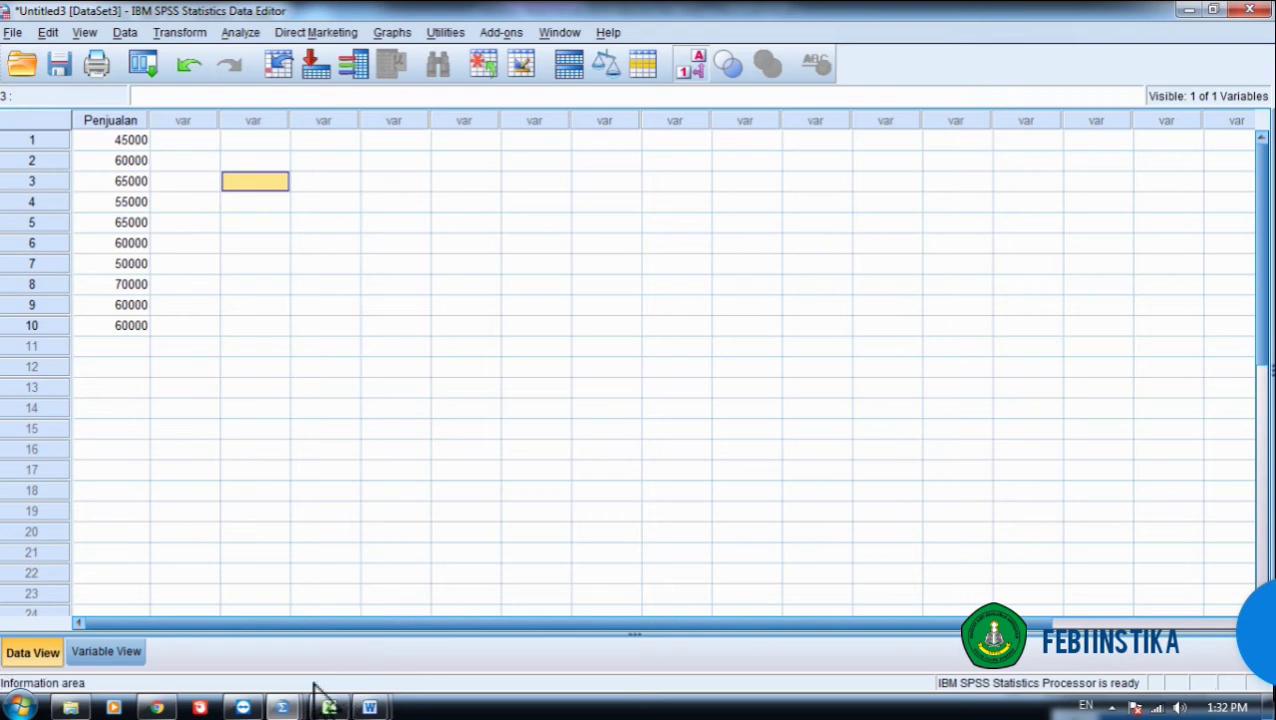
# Bring up the Output3 viewer and examine the One-Sample Statistics and One-Sample Test tables.
pyautogui.moveTo(313, 686)
pyautogui.click(541, 621)
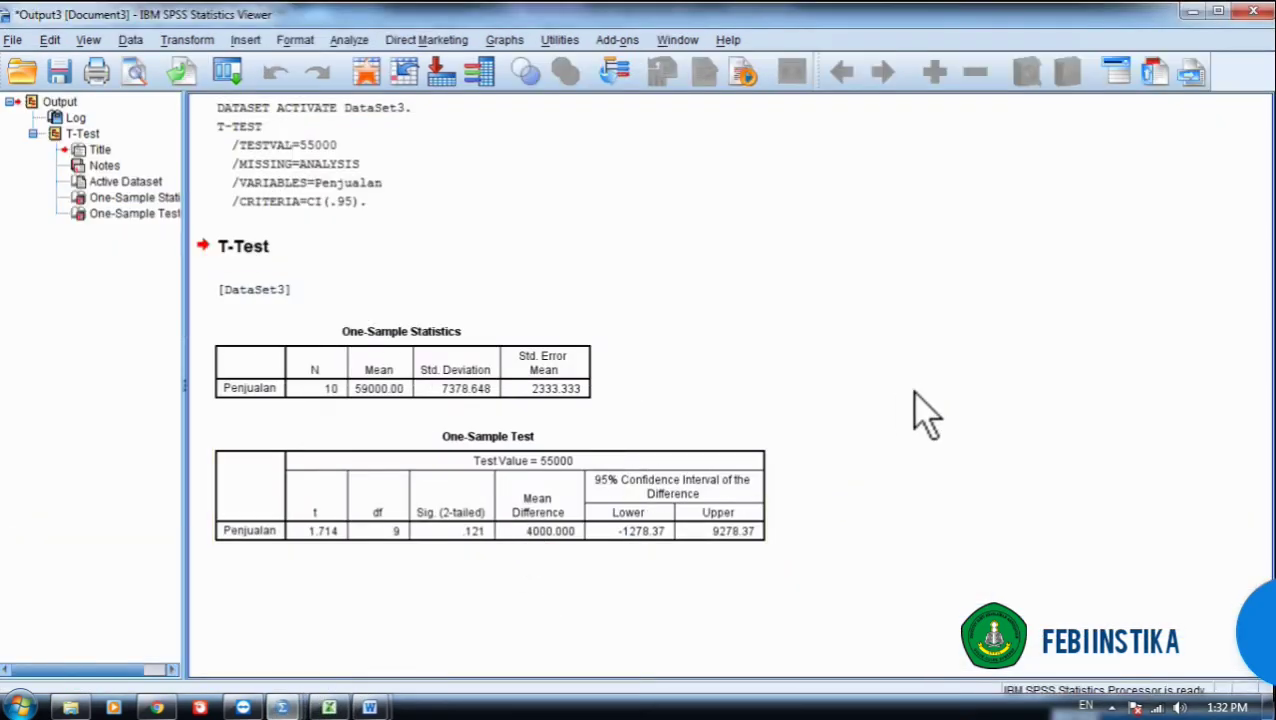
pyautogui.click(645, 518)
pyautogui.click(505, 392)
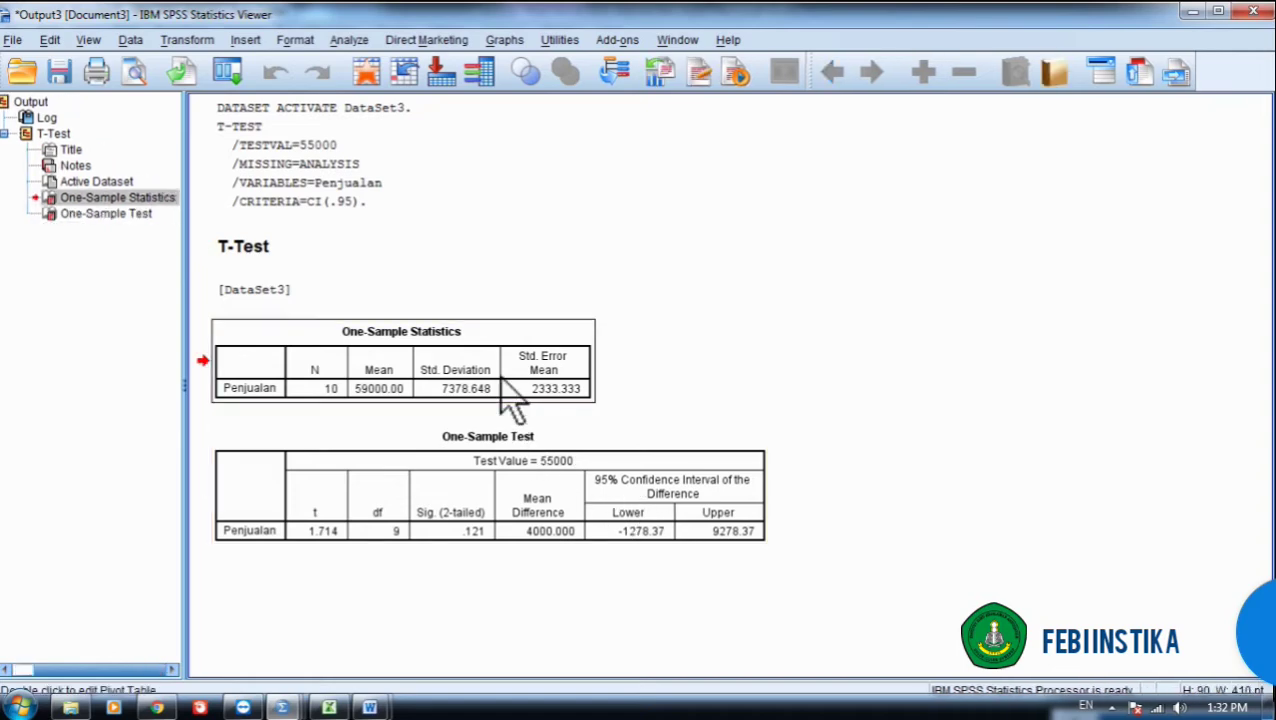
pyautogui.click(547, 496)
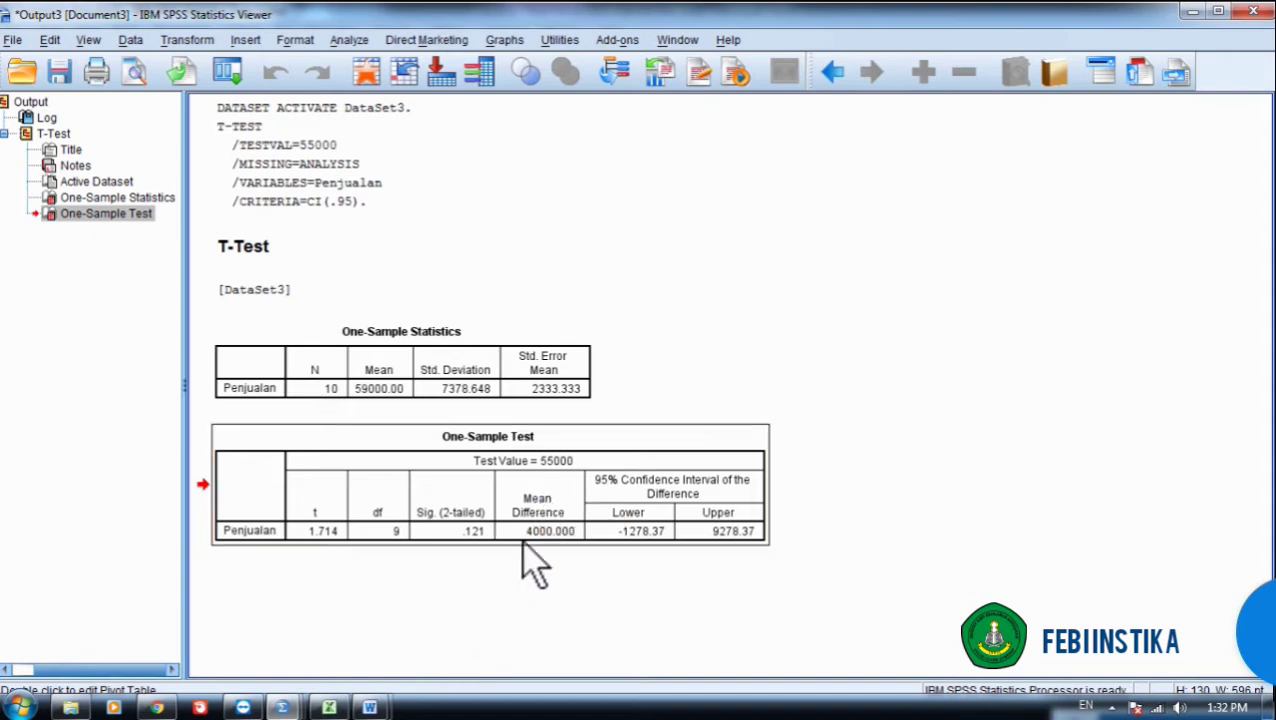
# Switch to the Word practicum module and read how the one-sample result is interpreted from Sig. (2-tailed).
pyautogui.moveTo(375, 708)
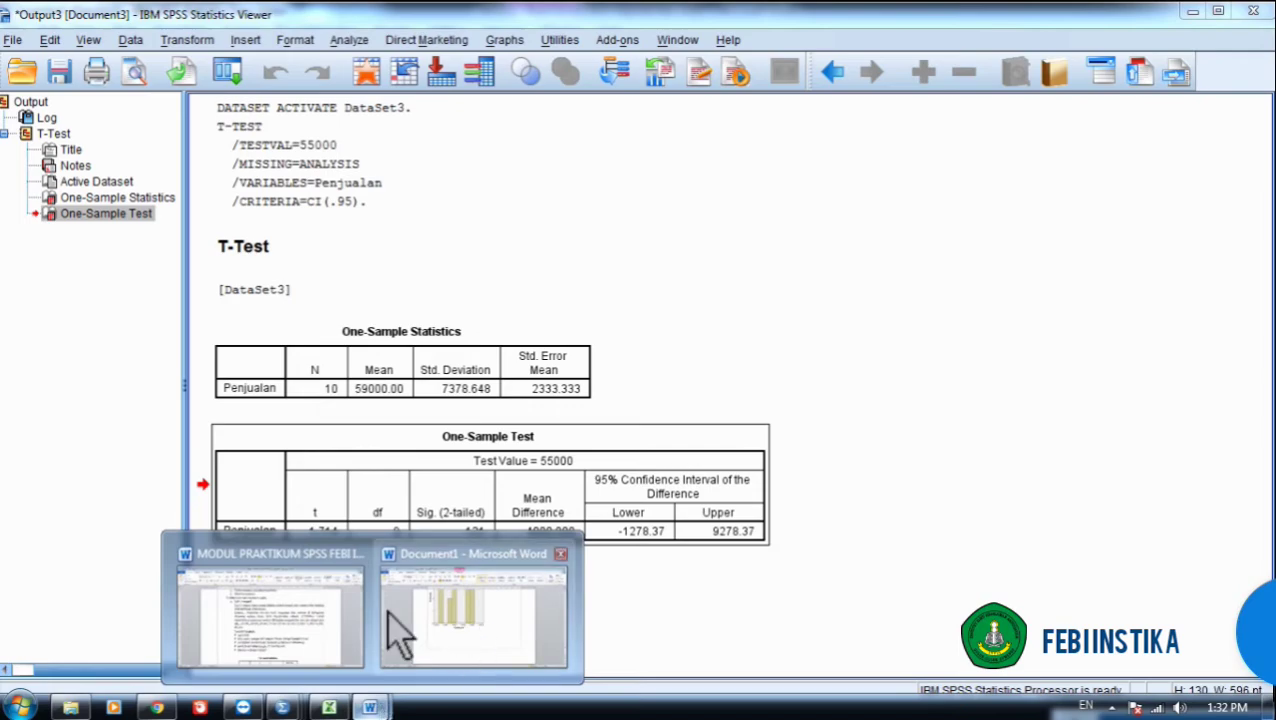
pyautogui.click(345, 636)
pyautogui.scroll(-9, 500, 550)
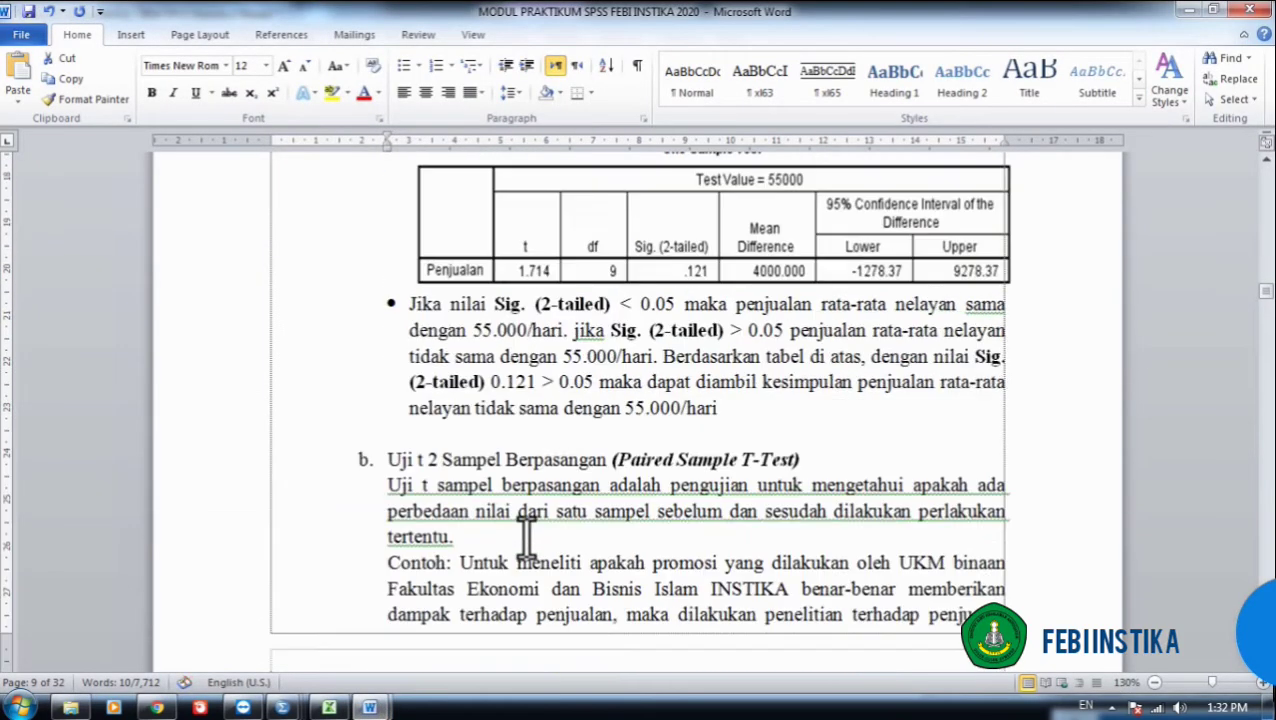
pyautogui.scroll(1, 490, 507)
pyautogui.click(415, 364)
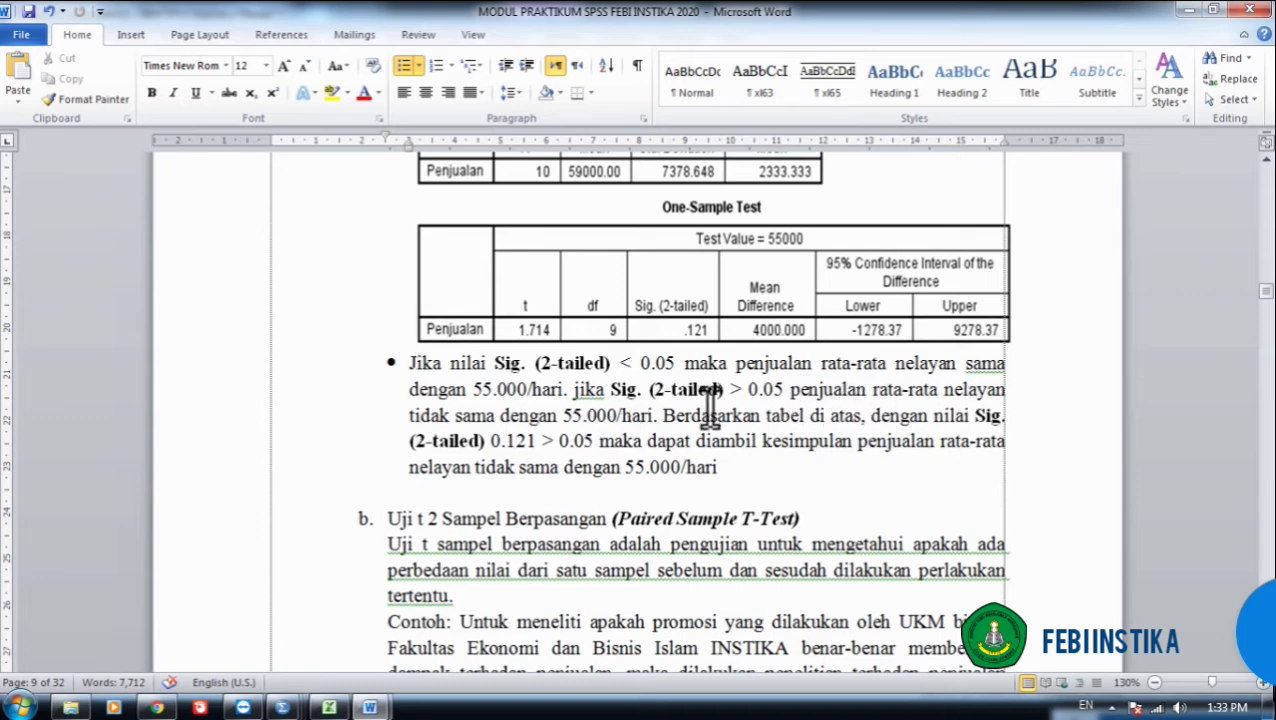
pyautogui.scroll(2, 710, 405)
pyautogui.scroll(-2, 724, 407)
pyautogui.scroll(2, 735, 407)
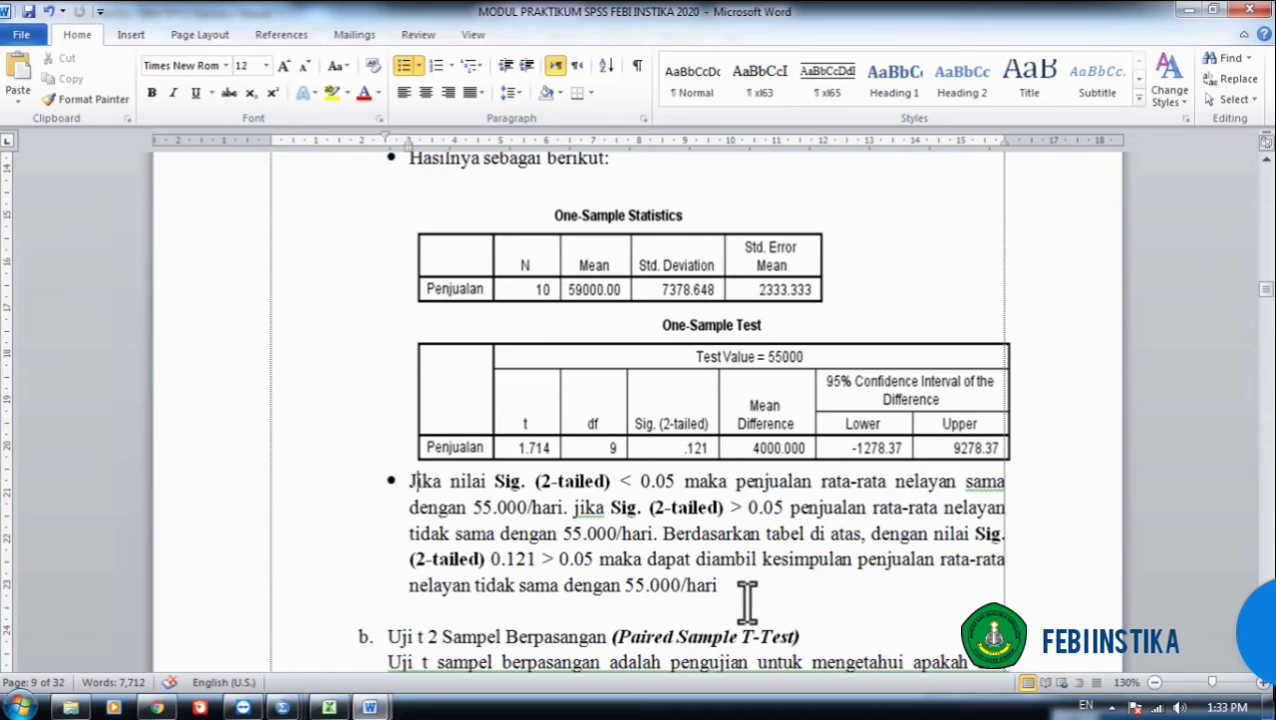
pyautogui.scroll(5, 746, 599)
pyautogui.scroll(-6, 746, 599)
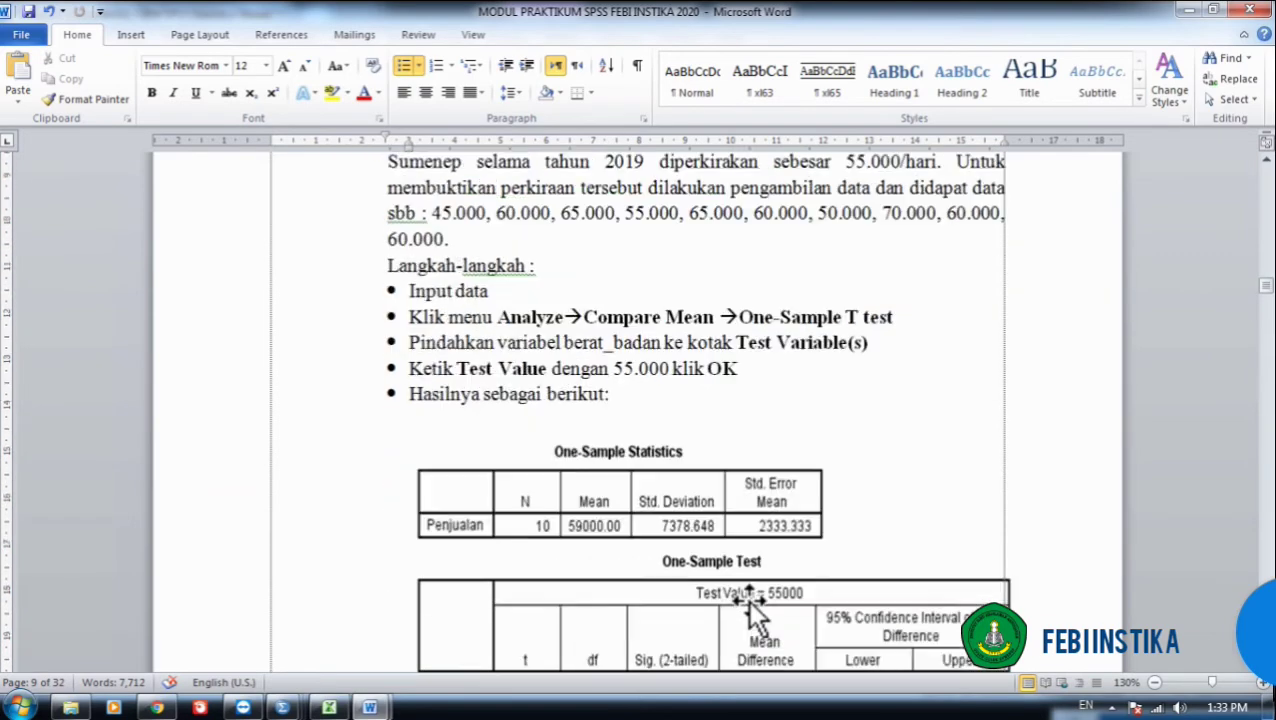
# Read the Paired Sample T-Test section and its table of UKM sales before and after promotion.
pyautogui.scroll(-5, 746, 590)
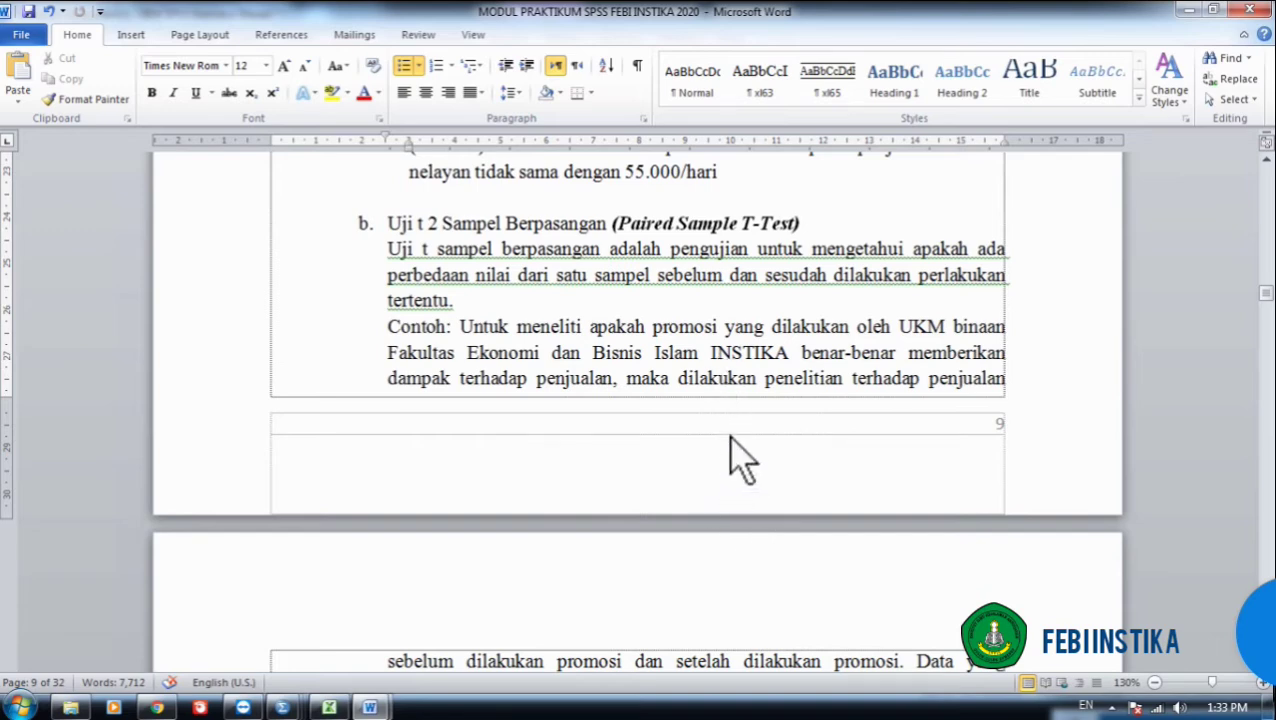
pyautogui.scroll(-1, 740, 458)
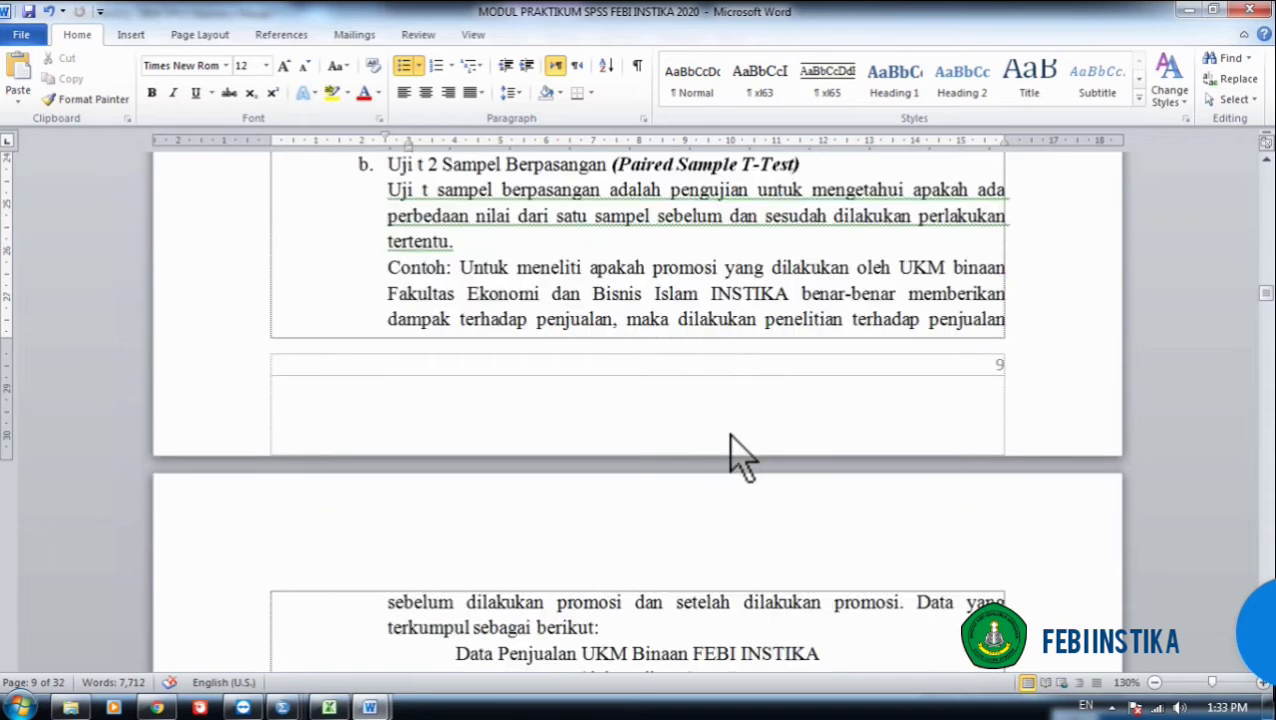
pyautogui.scroll(-6, 740, 458)
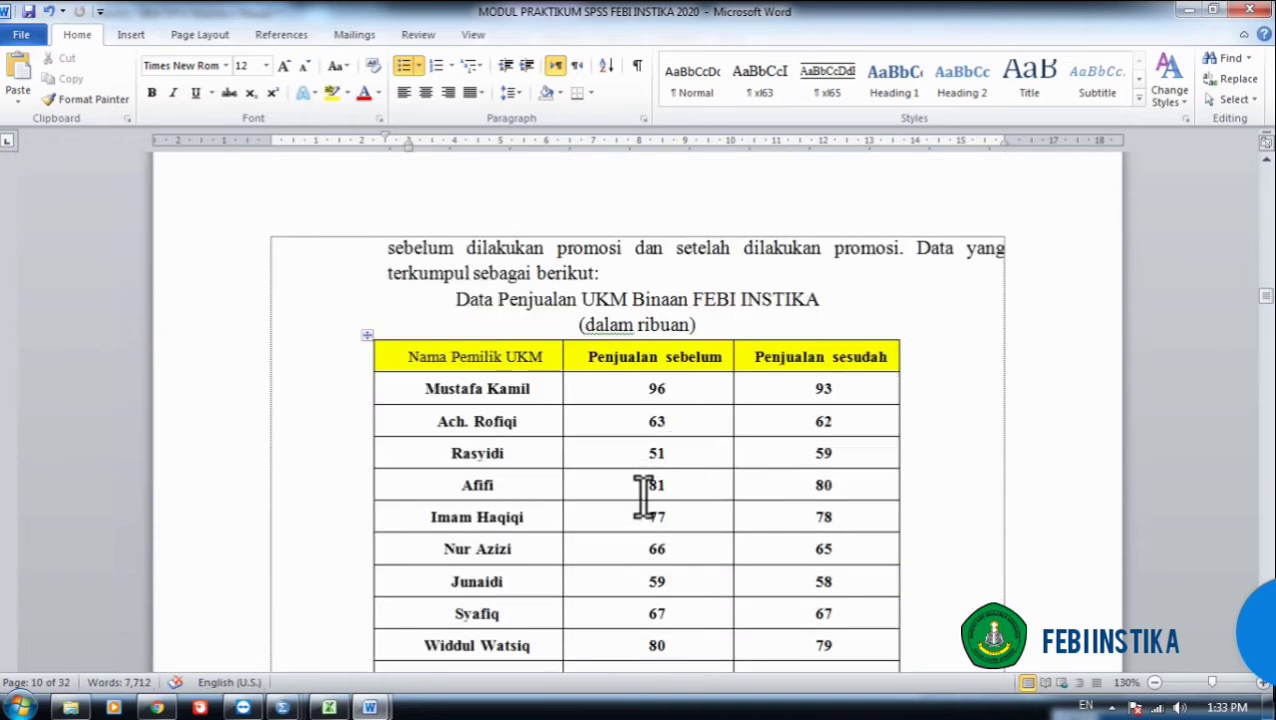
pyautogui.scroll(-1, 640, 495)
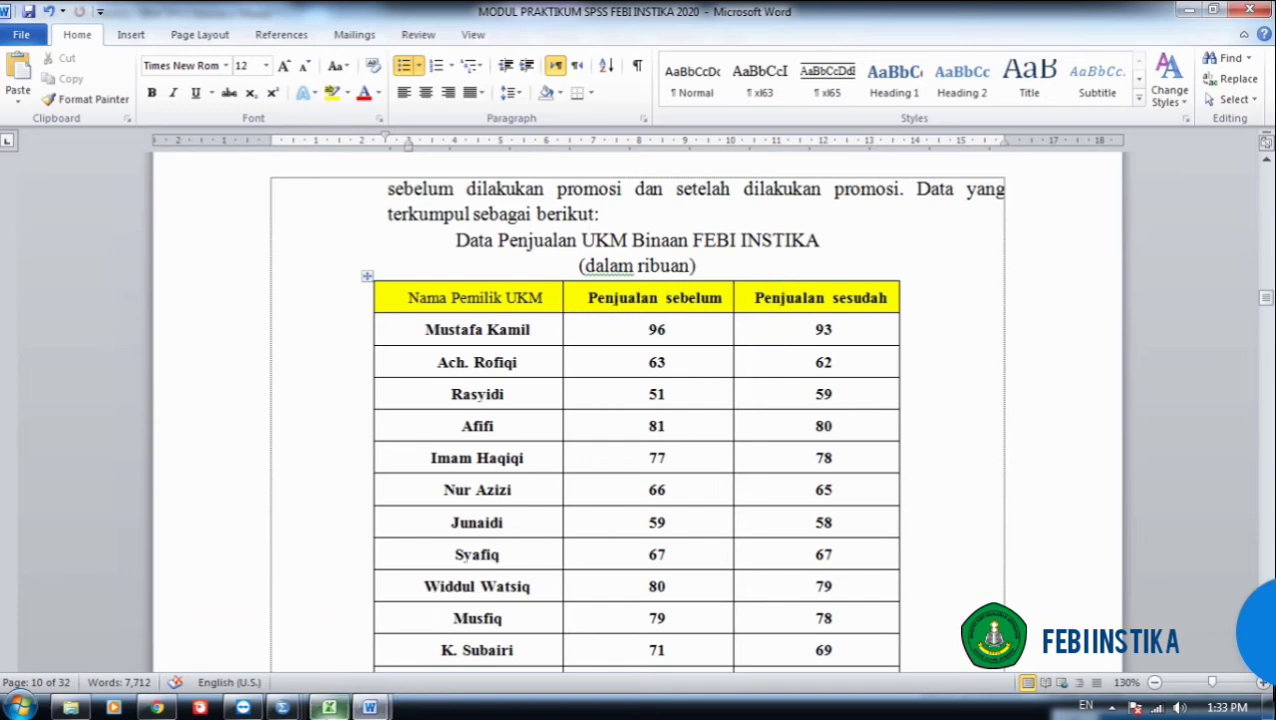
# Switch to the SPSS DataSet4 window and check the definitions of Nama, Penjualan_Sebelum and Penjualan_Sesudah, returning to the data grid.
pyautogui.moveTo(331, 709)
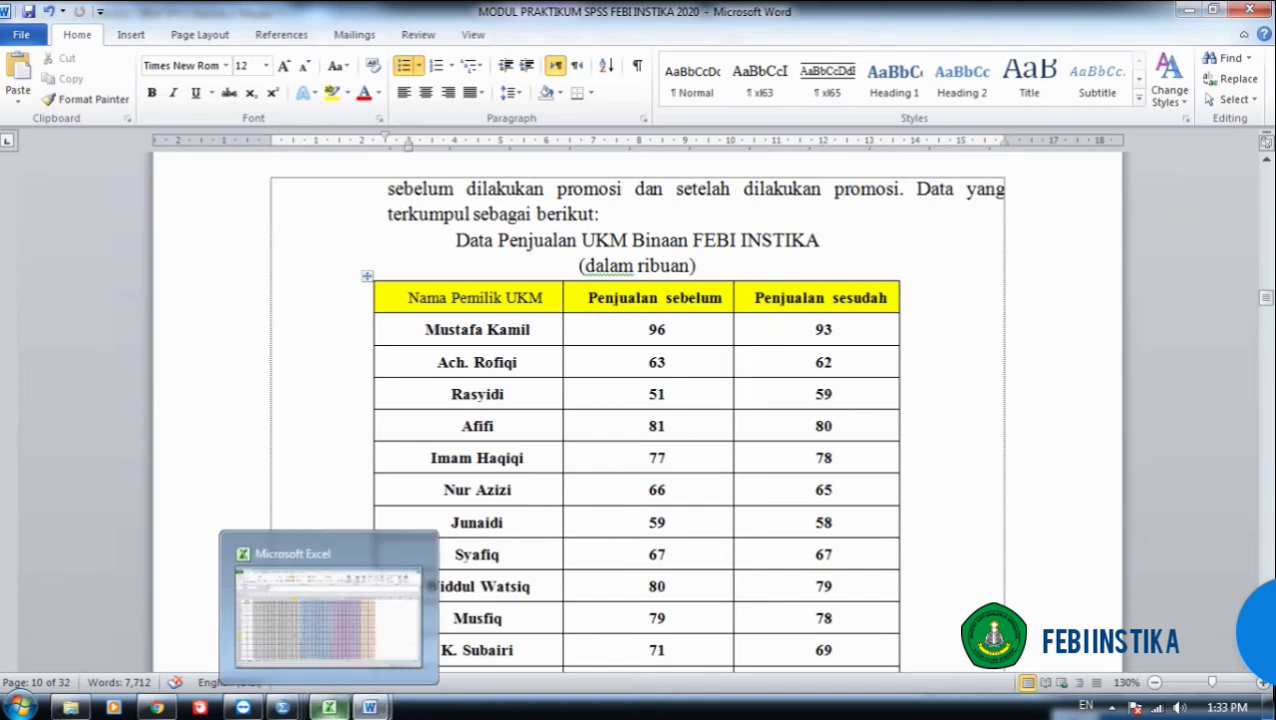
pyautogui.moveTo(293, 632)
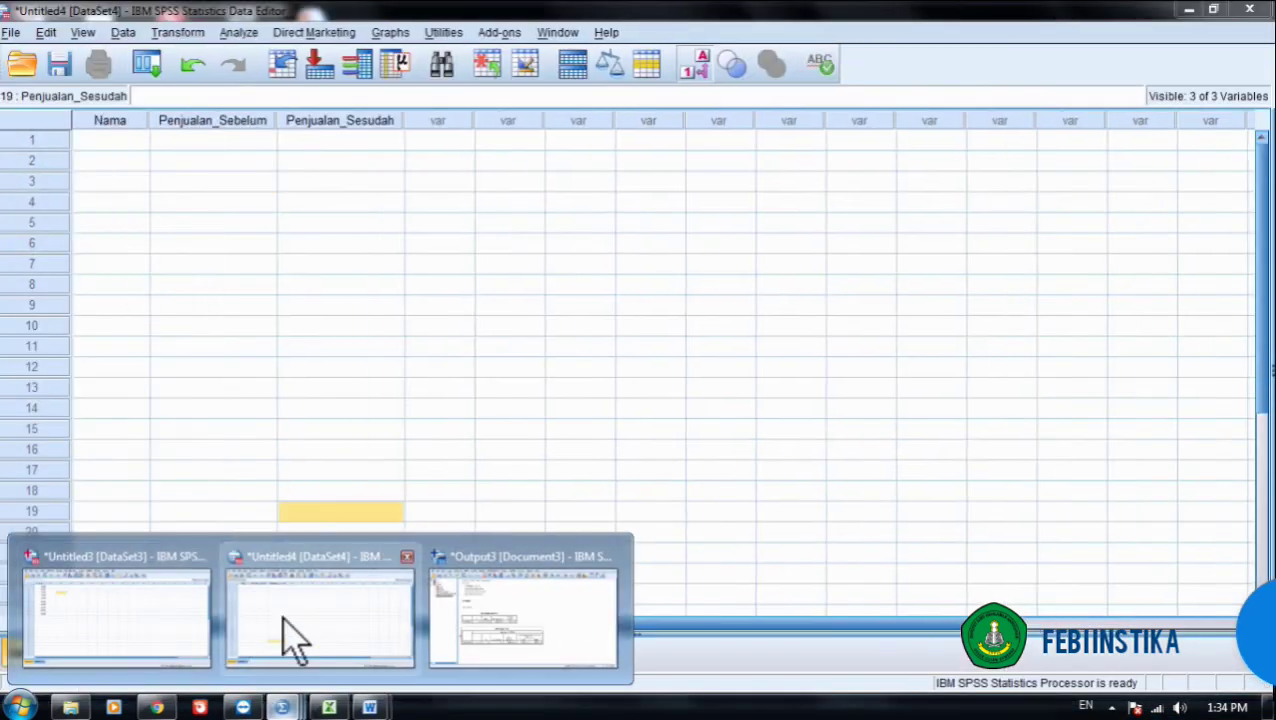
pyautogui.click(372, 622)
pyautogui.click(284, 284)
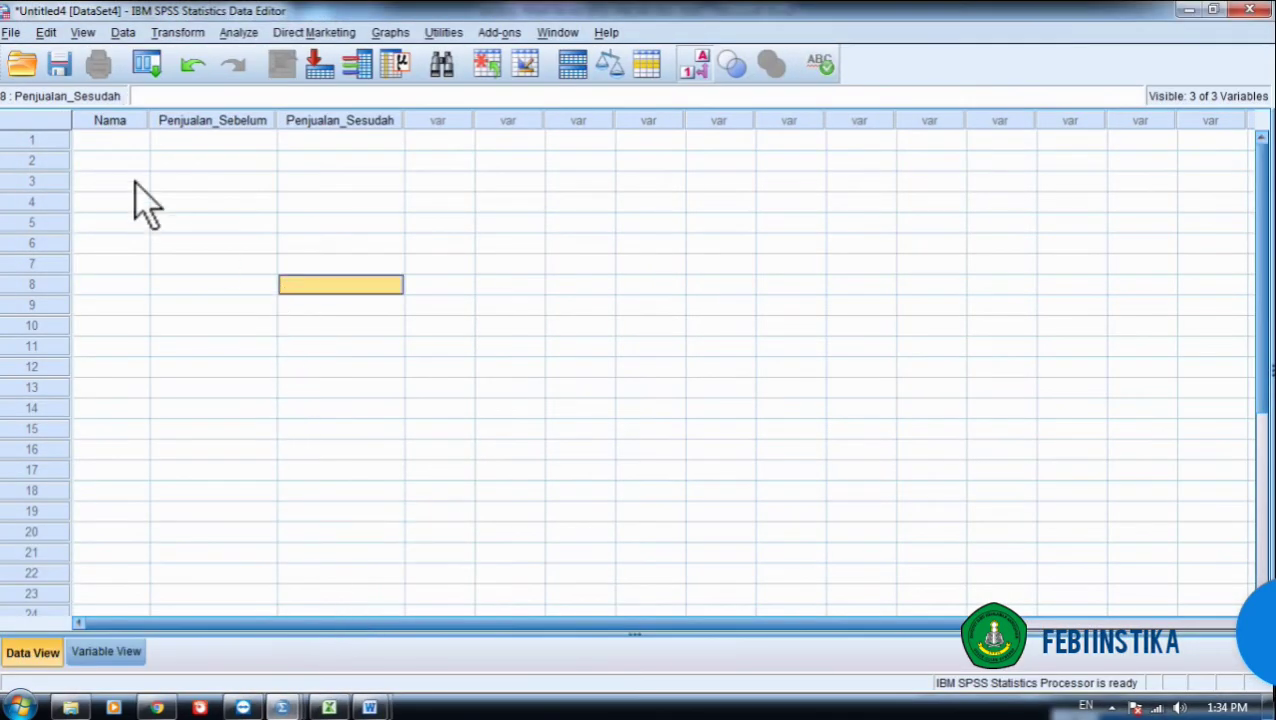
pyautogui.click(106, 652)
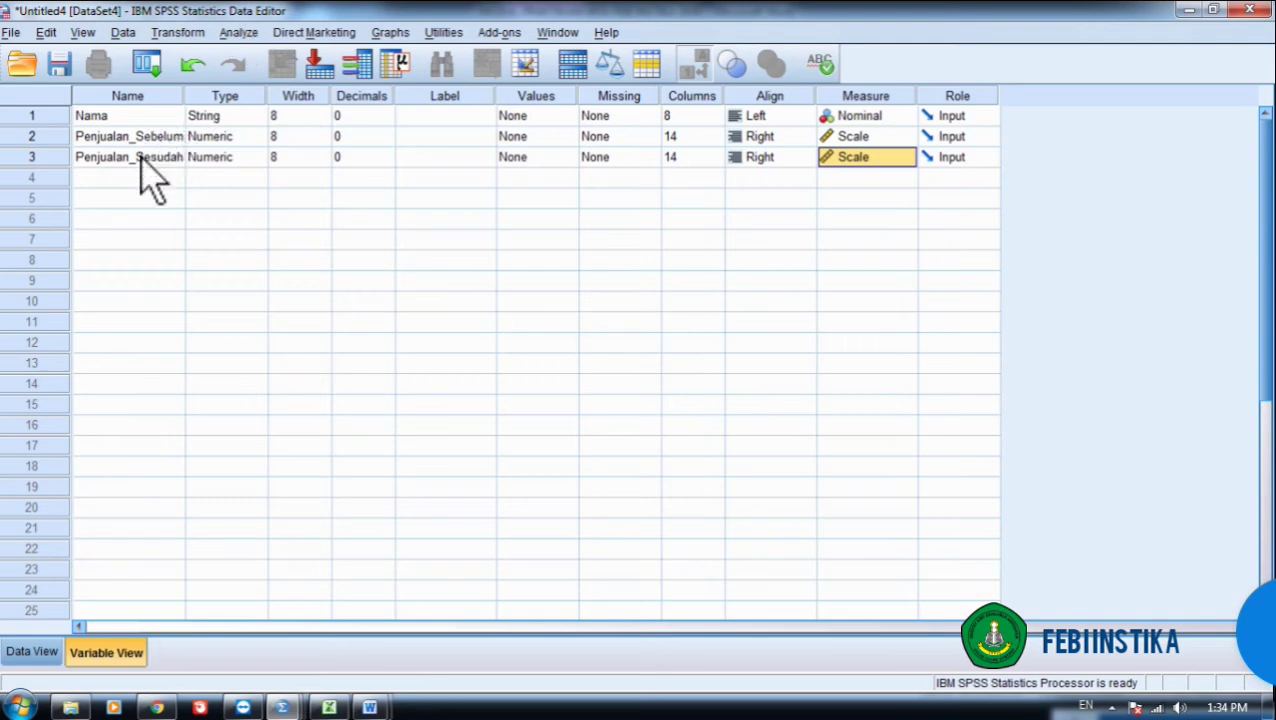
pyautogui.click(32, 651)
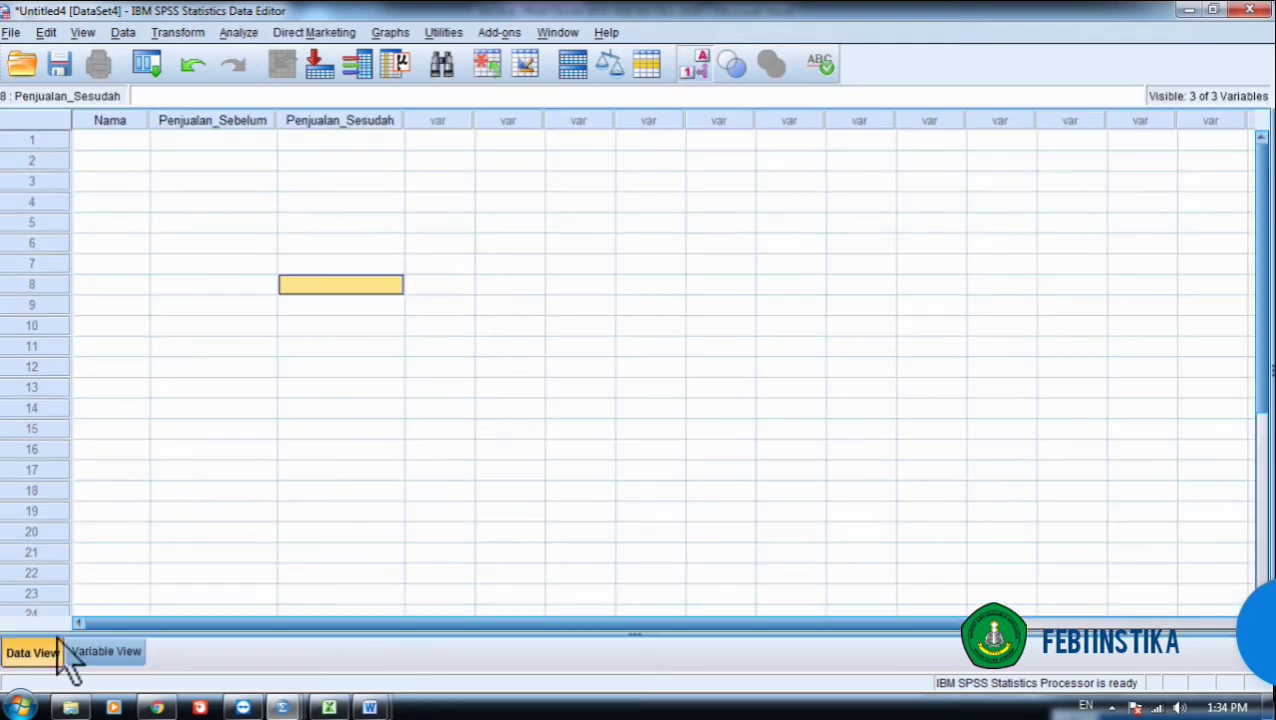
pyautogui.click(165, 306)
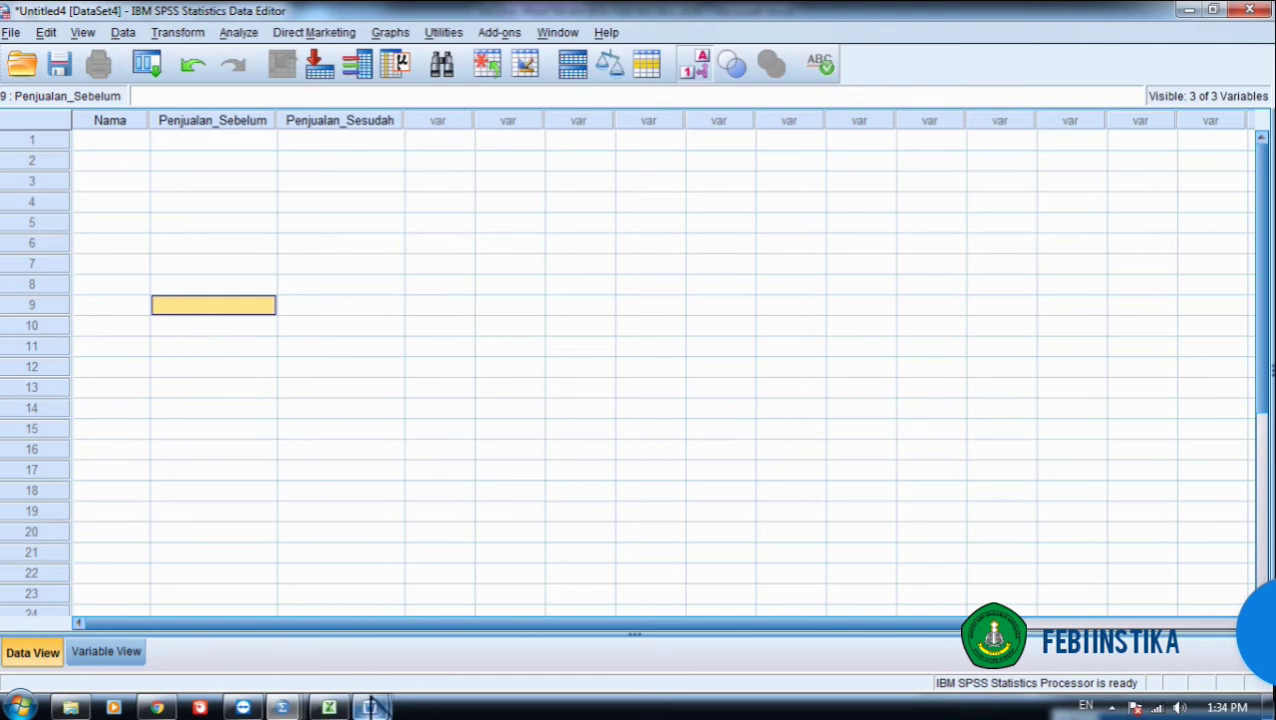
# Switch to the Word practicum module and copy the UKM sales table's data rows, covering owner names and sales before and after promotion.
pyautogui.moveTo(373, 707)
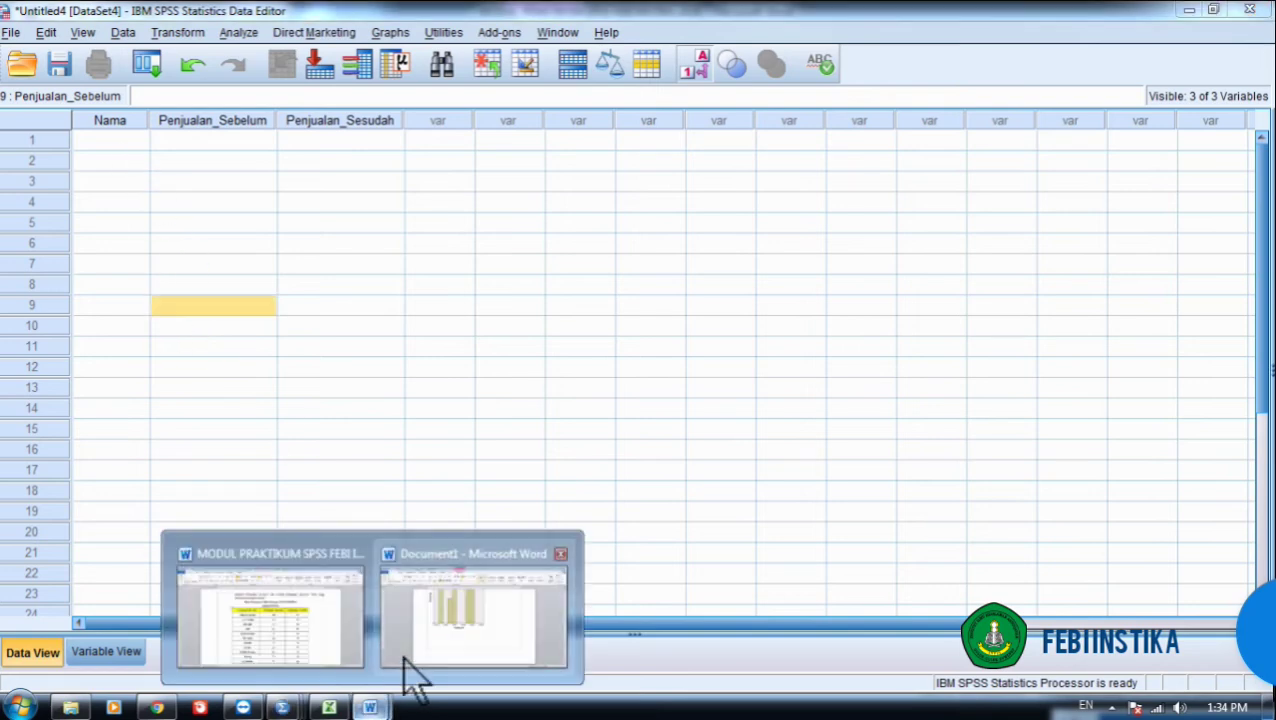
pyautogui.click(319, 648)
pyautogui.moveTo(441, 340); pyautogui.dragTo(817, 584)
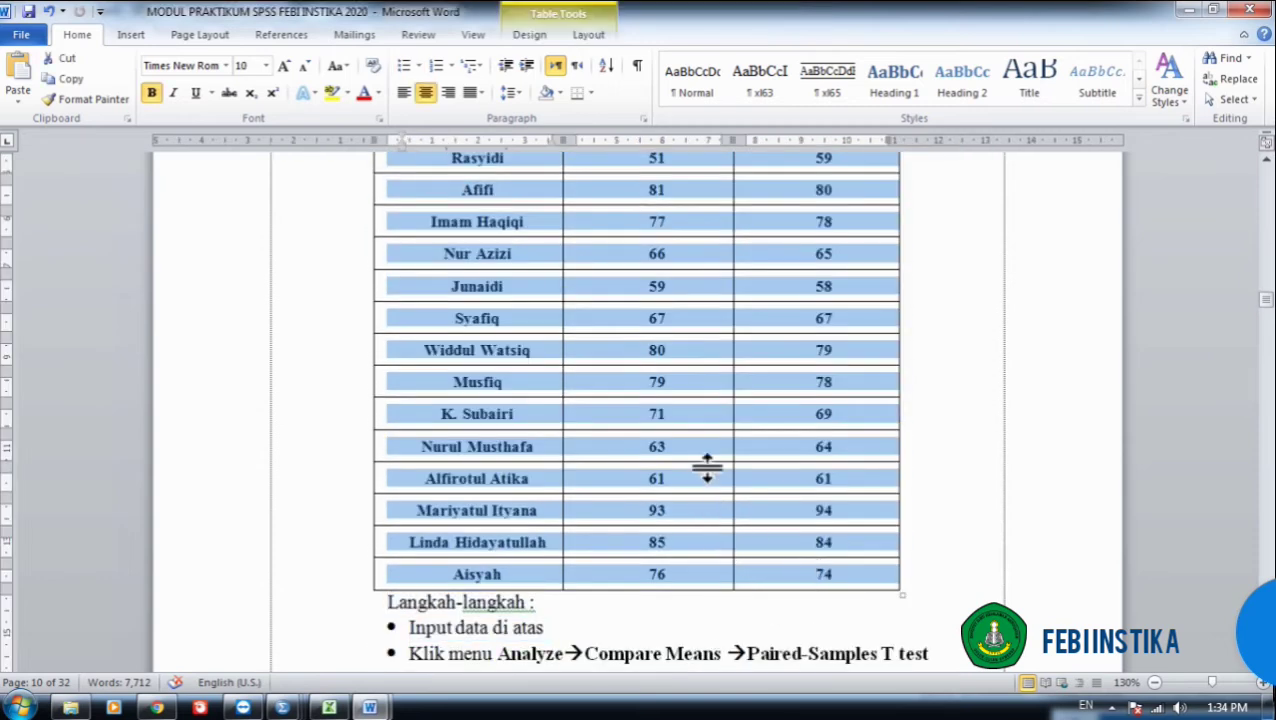
pyautogui.rightClick(716, 500)
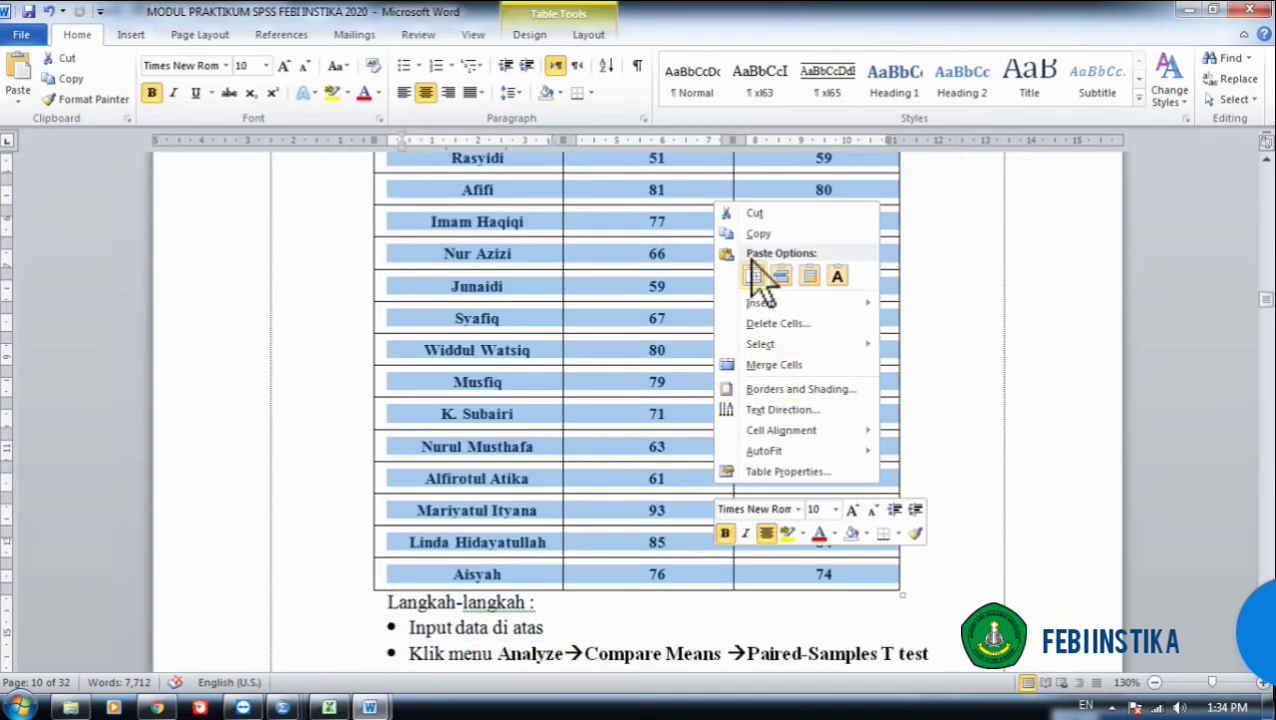
pyautogui.click(757, 234)
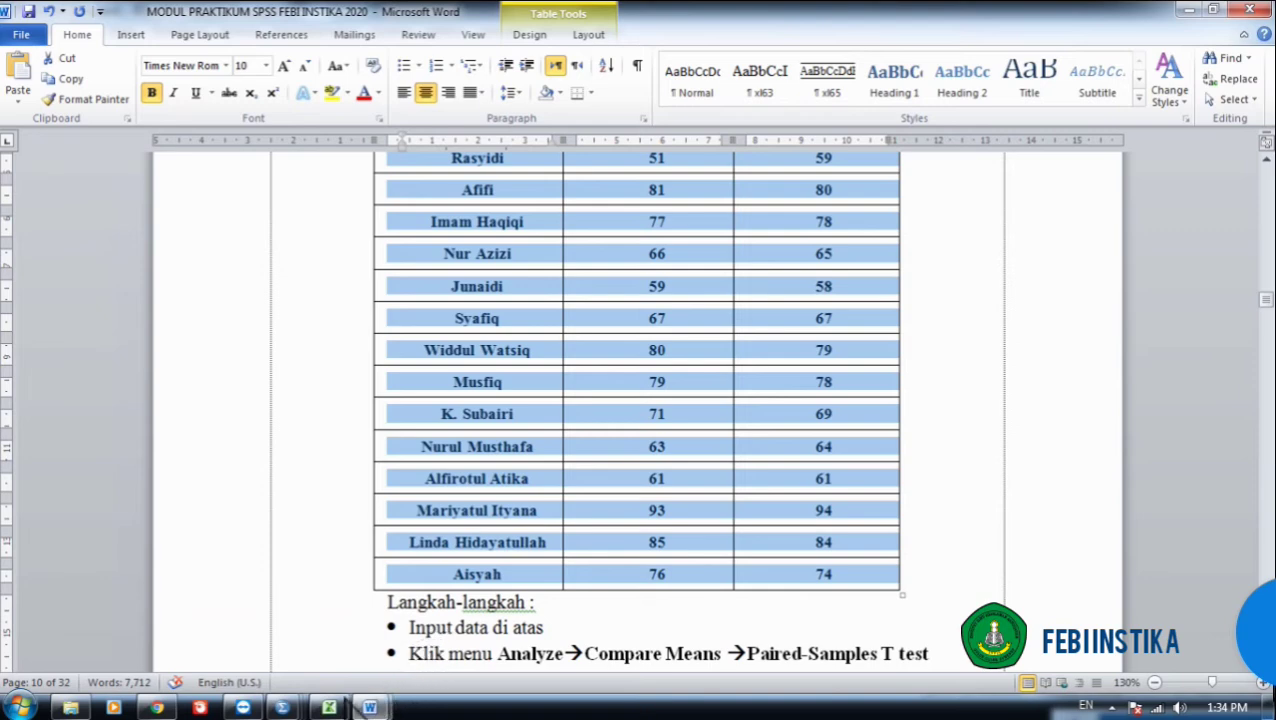
# Switch to the SPSS DataSet4 window and paste the copied rows into the data grid, starting at the first Nama cell.
pyautogui.moveTo(296, 708)
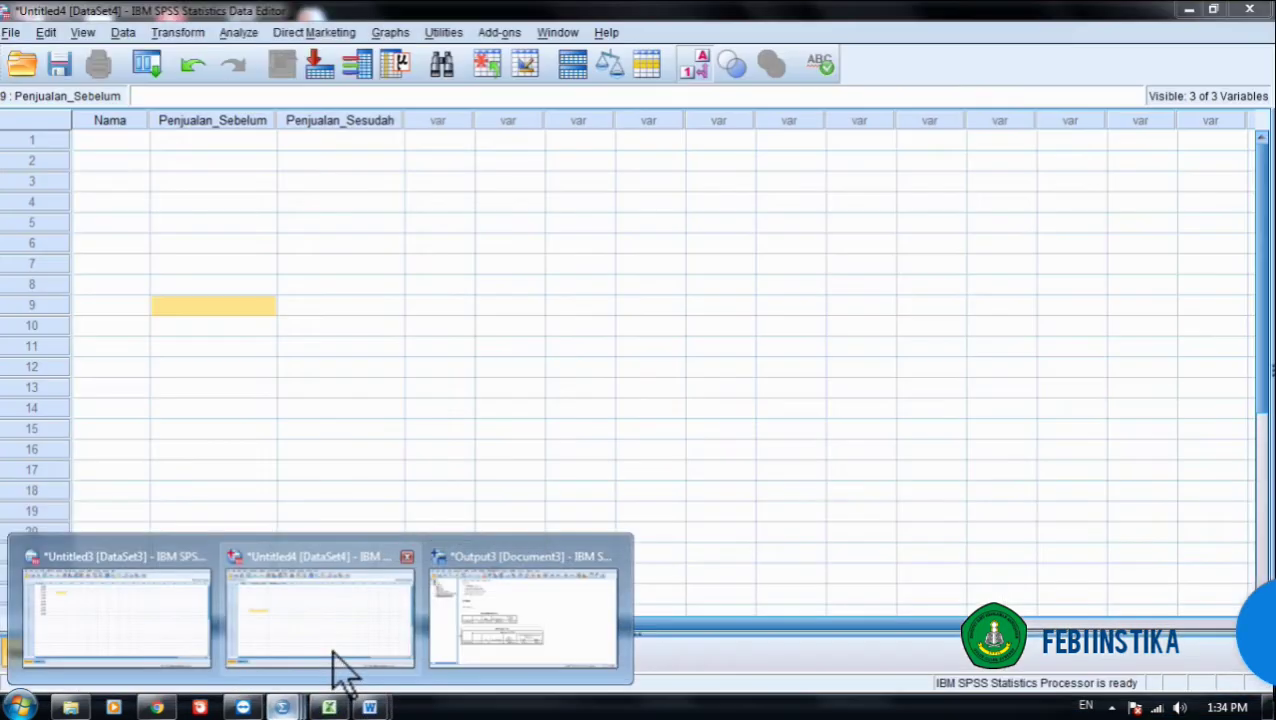
pyautogui.click(336, 668)
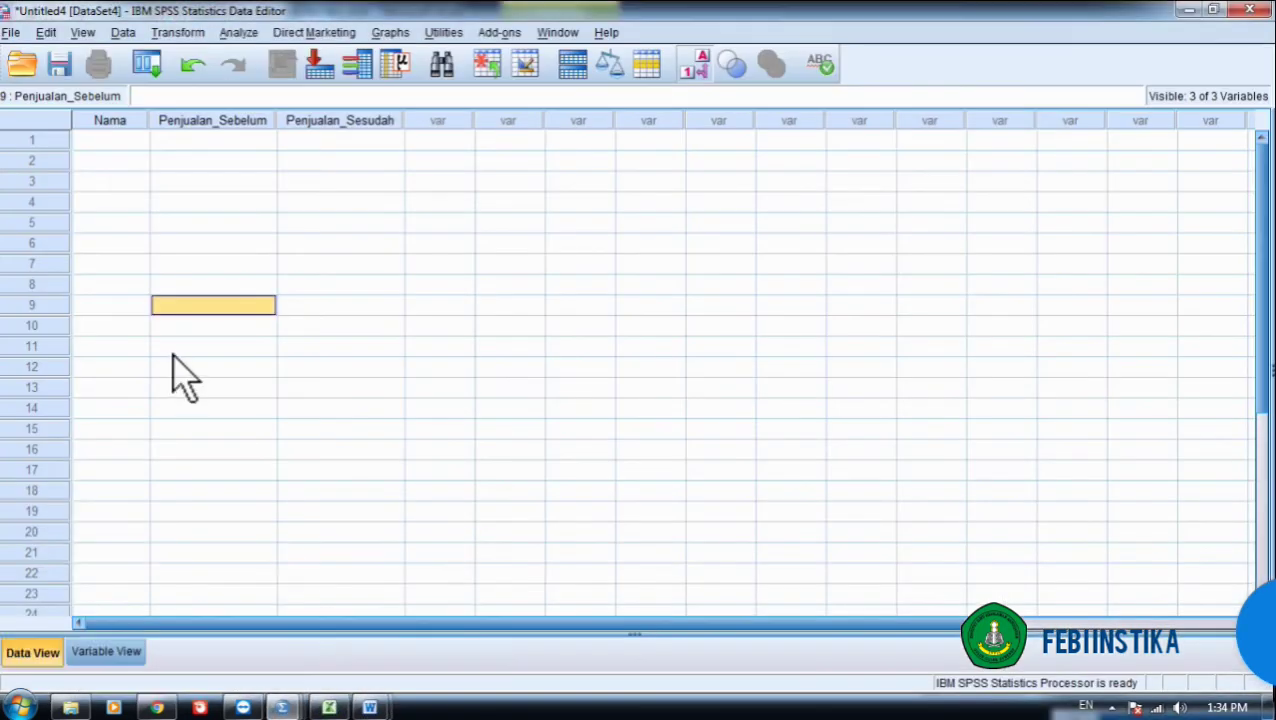
pyautogui.rightClick(110, 137)
pyautogui.click(170, 197)
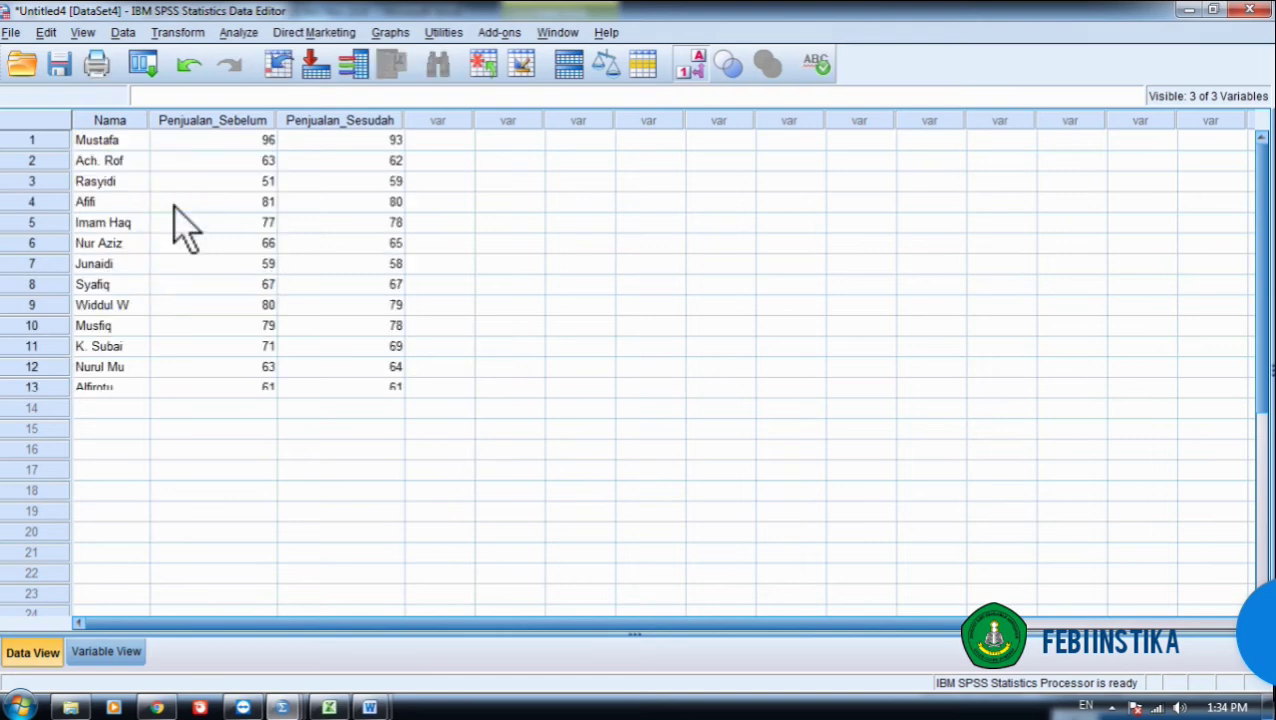
pyautogui.press('Down')
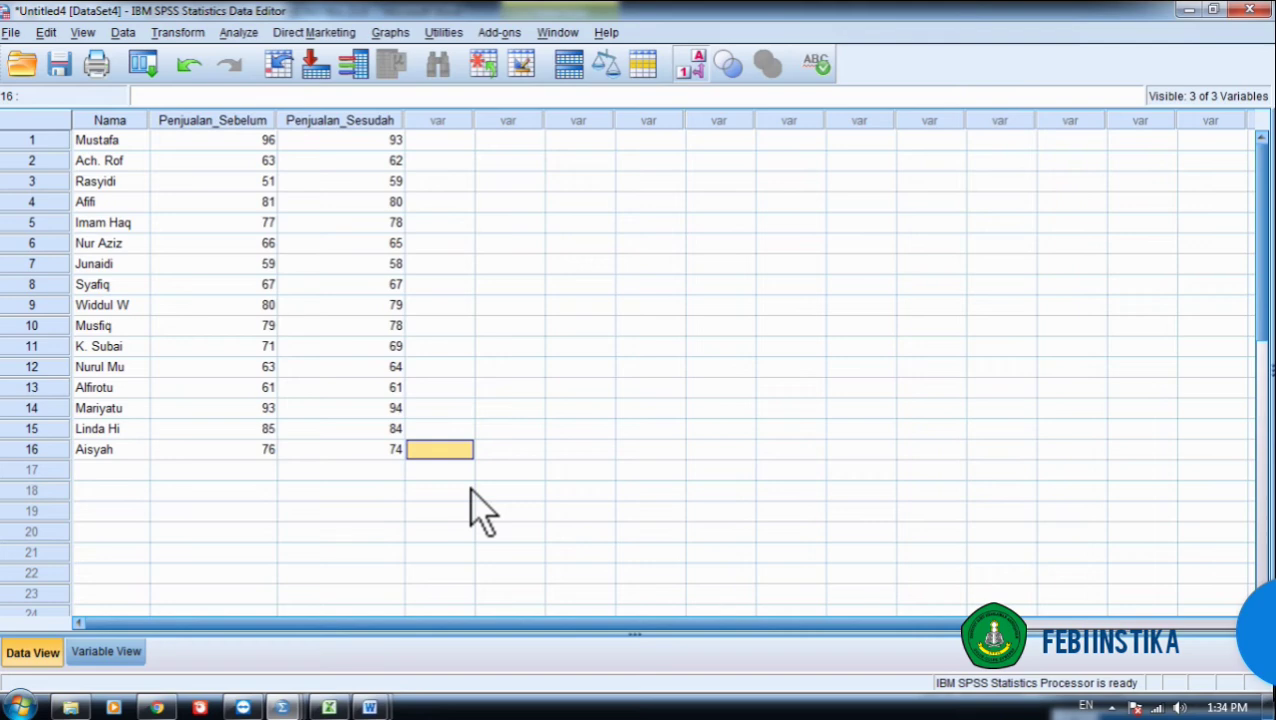
# Run a Paired-Samples T Test with Penjualan_Sebelum as Variable1 and Penjualan_Sesudah as Variable2 of pair 1.
pyautogui.click(240, 33)
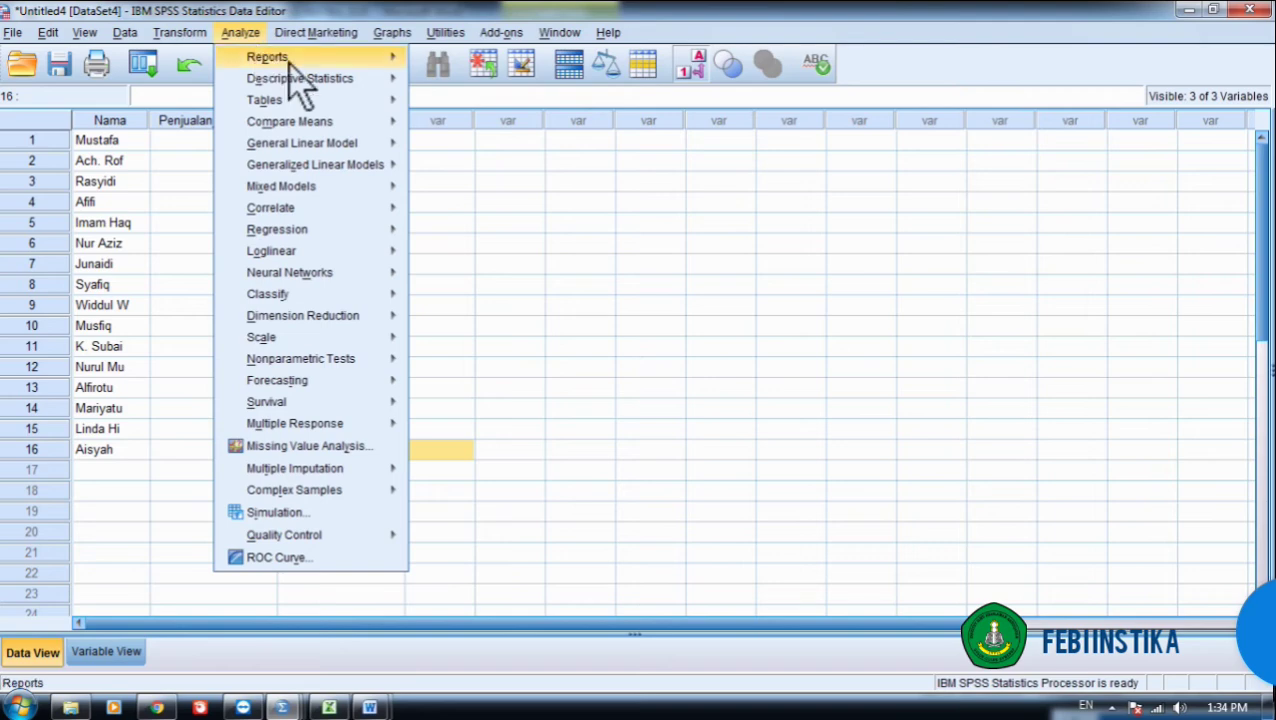
pyautogui.moveTo(385, 125)
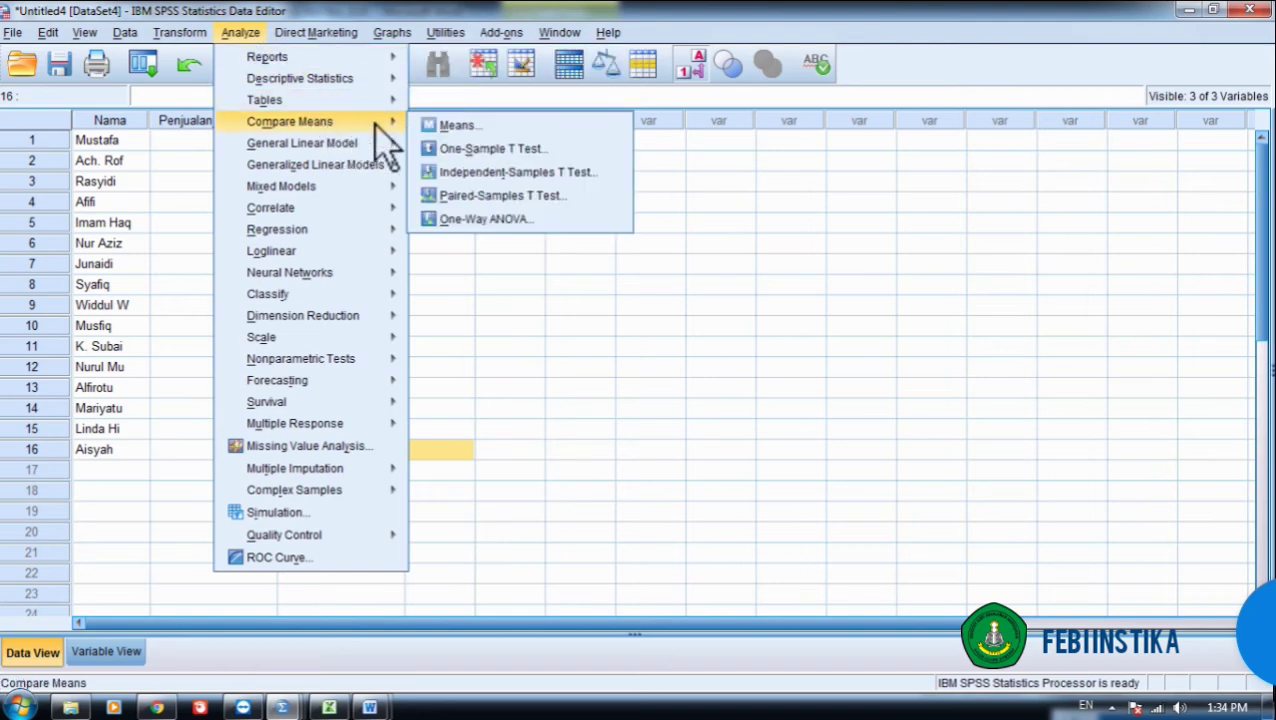
pyautogui.click(508, 200)
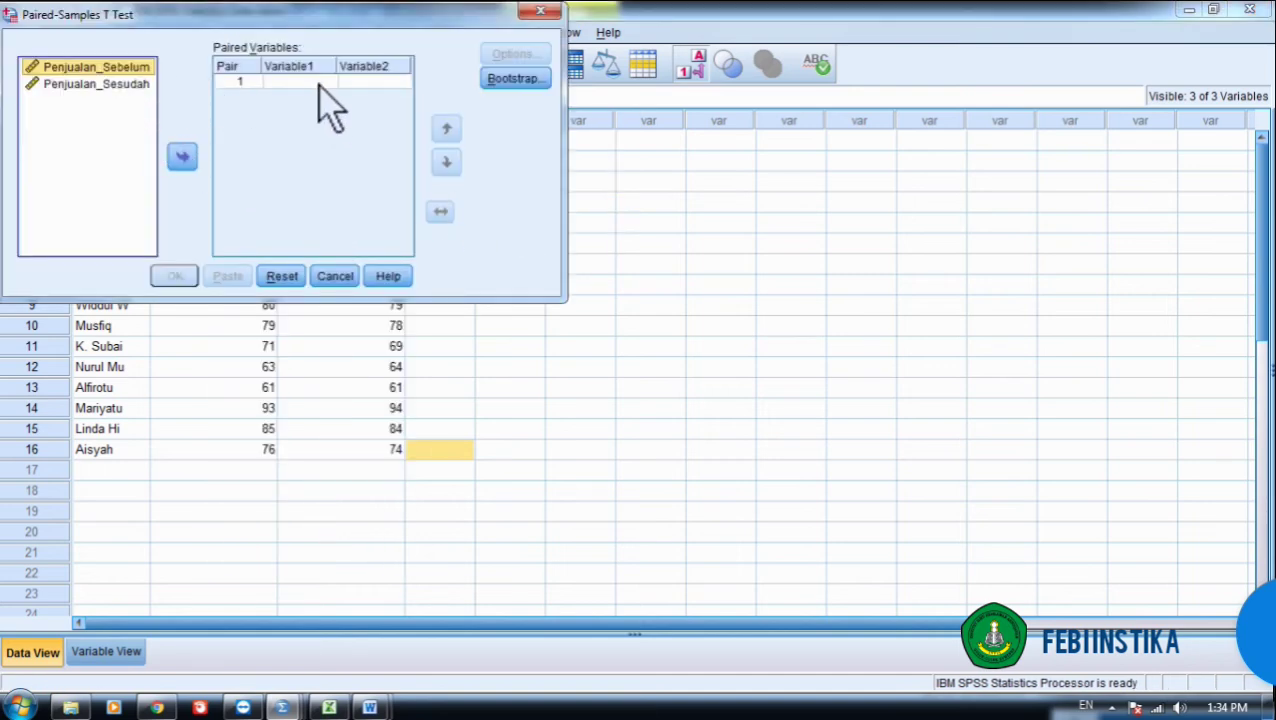
pyautogui.click(185, 163)
pyautogui.click(130, 84)
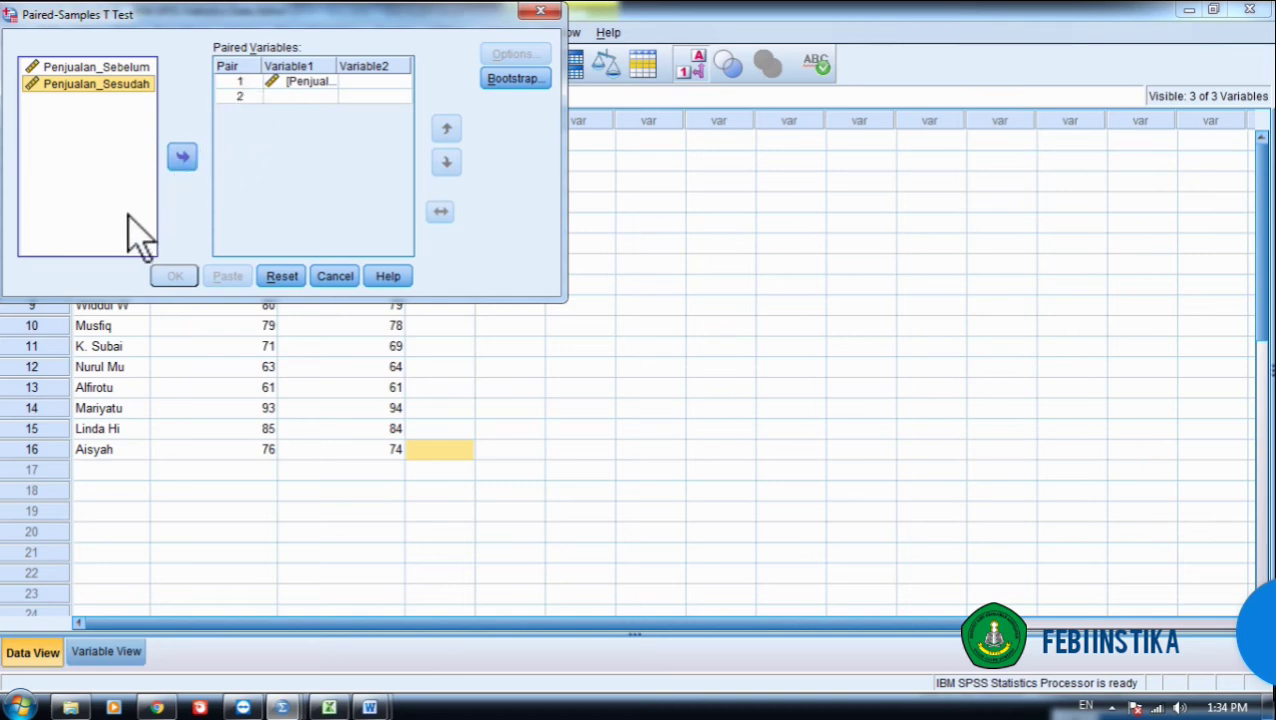
pyautogui.click(183, 157)
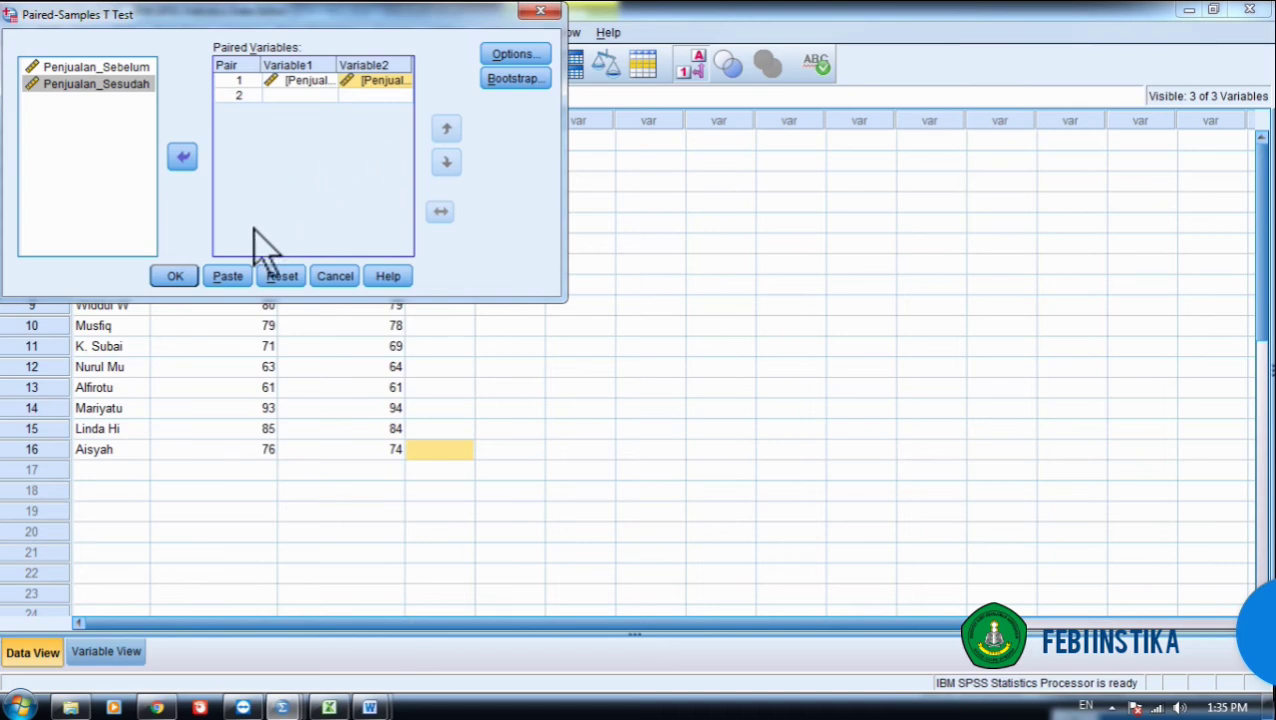
pyautogui.click(186, 278)
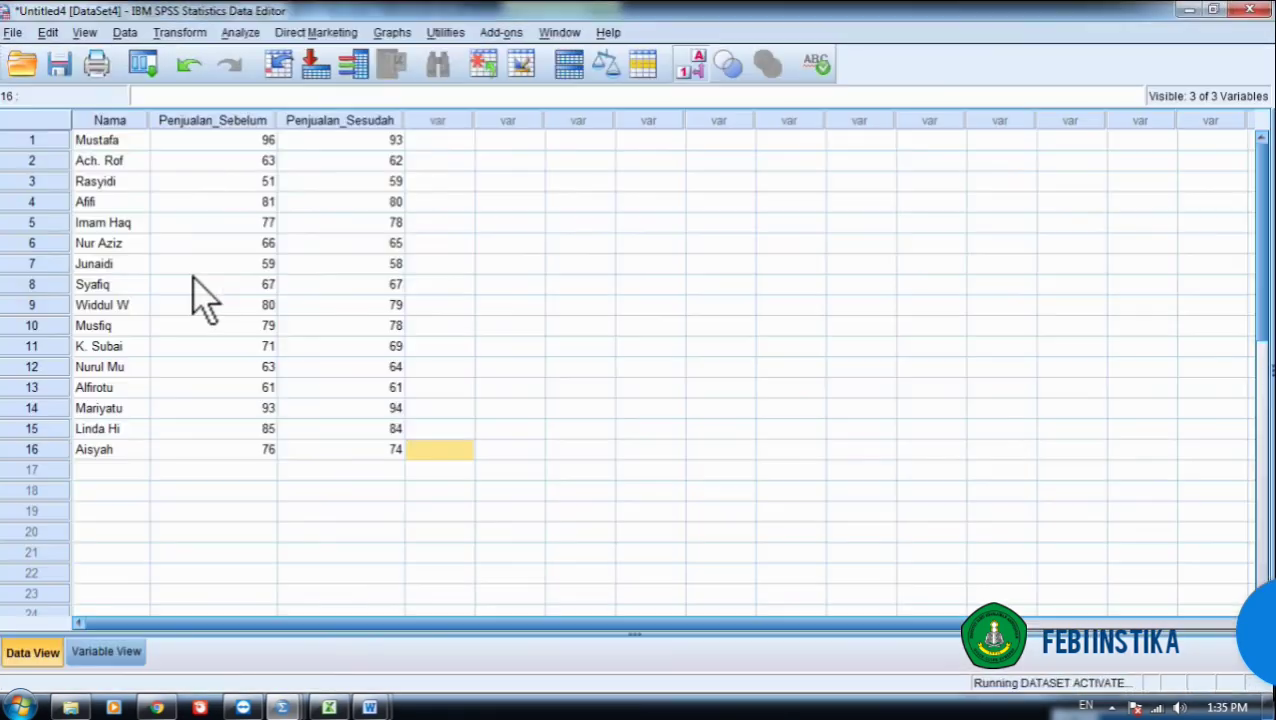
# Bring up the Output3 viewer and examine the Paired Samples Statistics, Correlations and Test tables.
pyautogui.moveTo(284, 706)
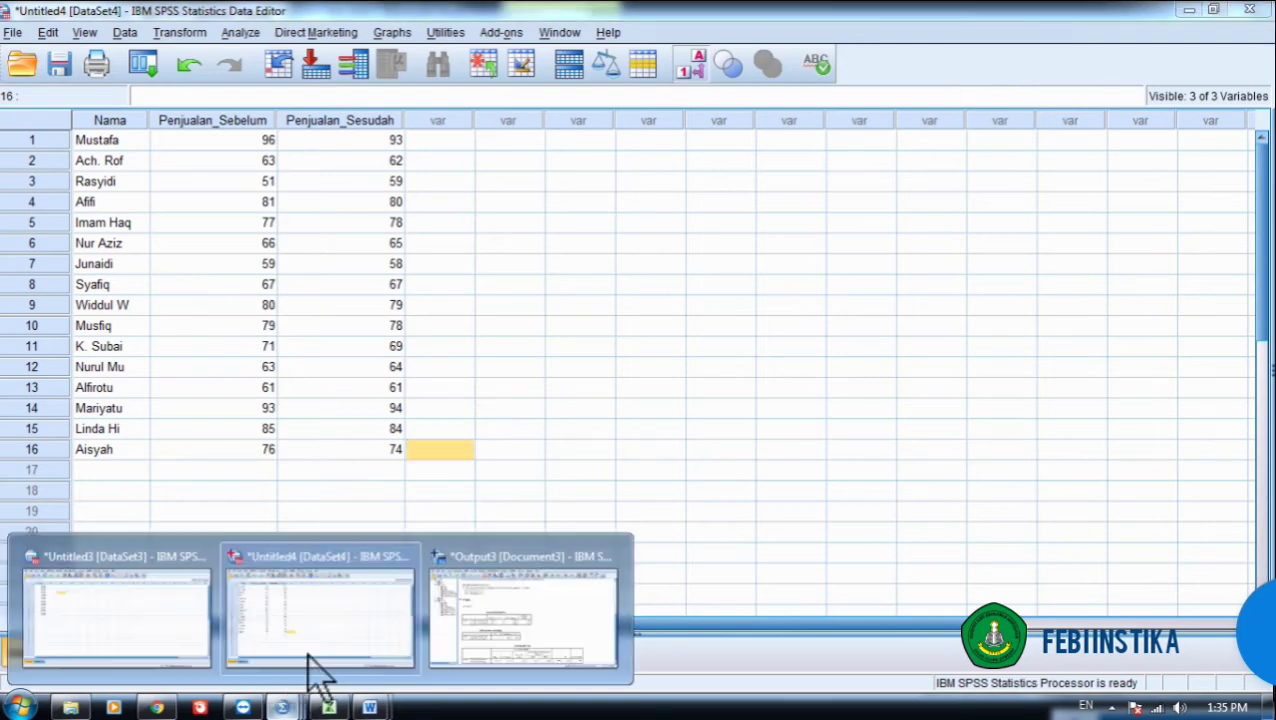
pyautogui.click(484, 622)
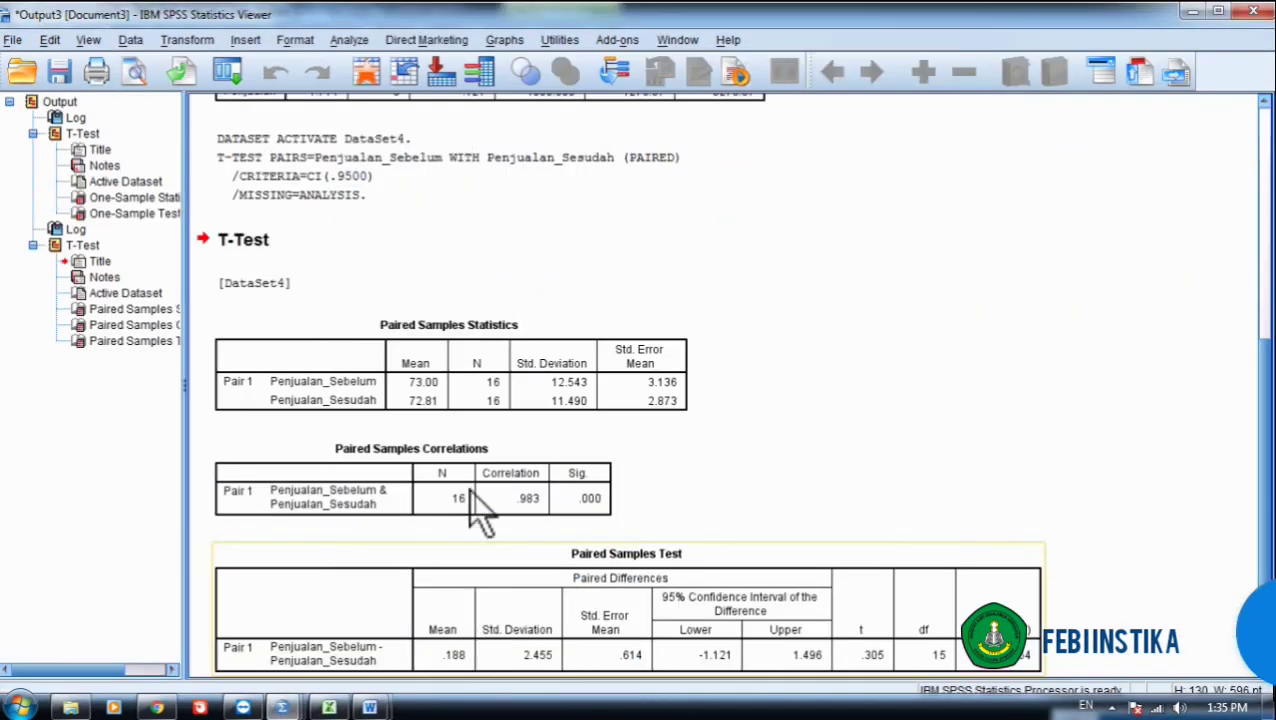
pyautogui.click(563, 598)
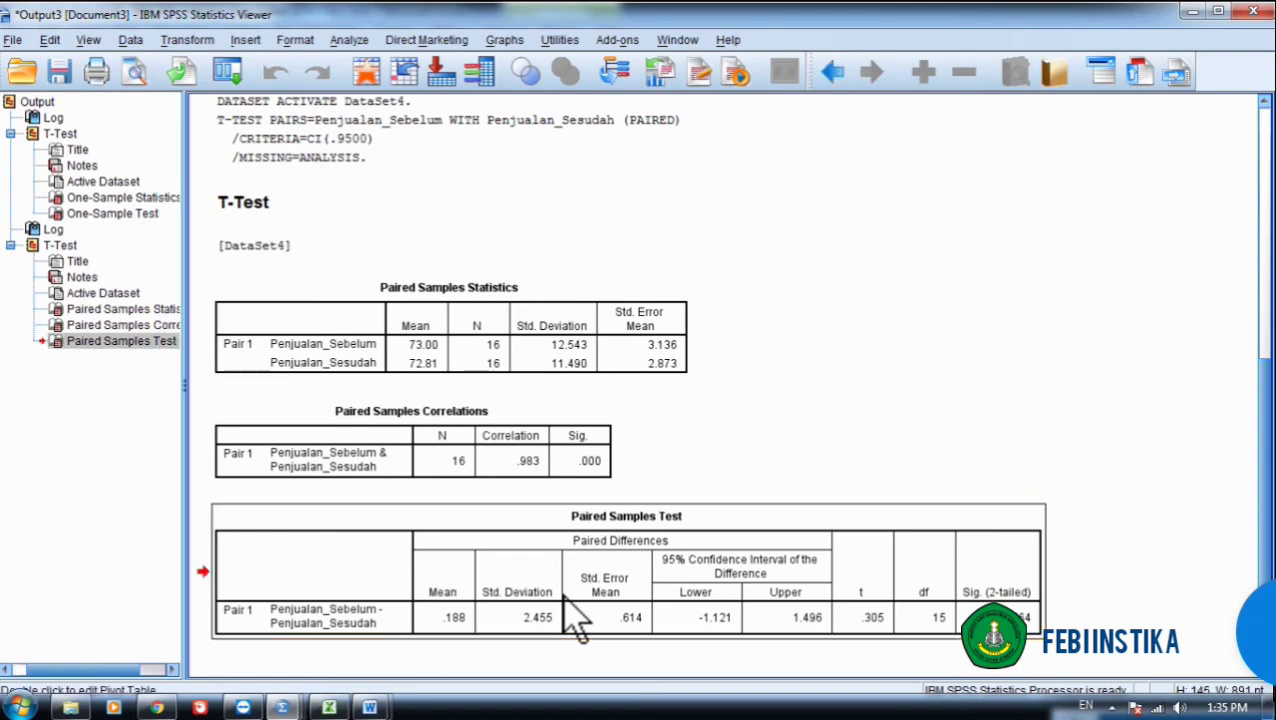
pyautogui.click(626, 563)
# Switch to the Word practicum module, read how the Paired Samples Test is interpreted, and return to the one-sample test results for review.
pyautogui.click(370, 708)
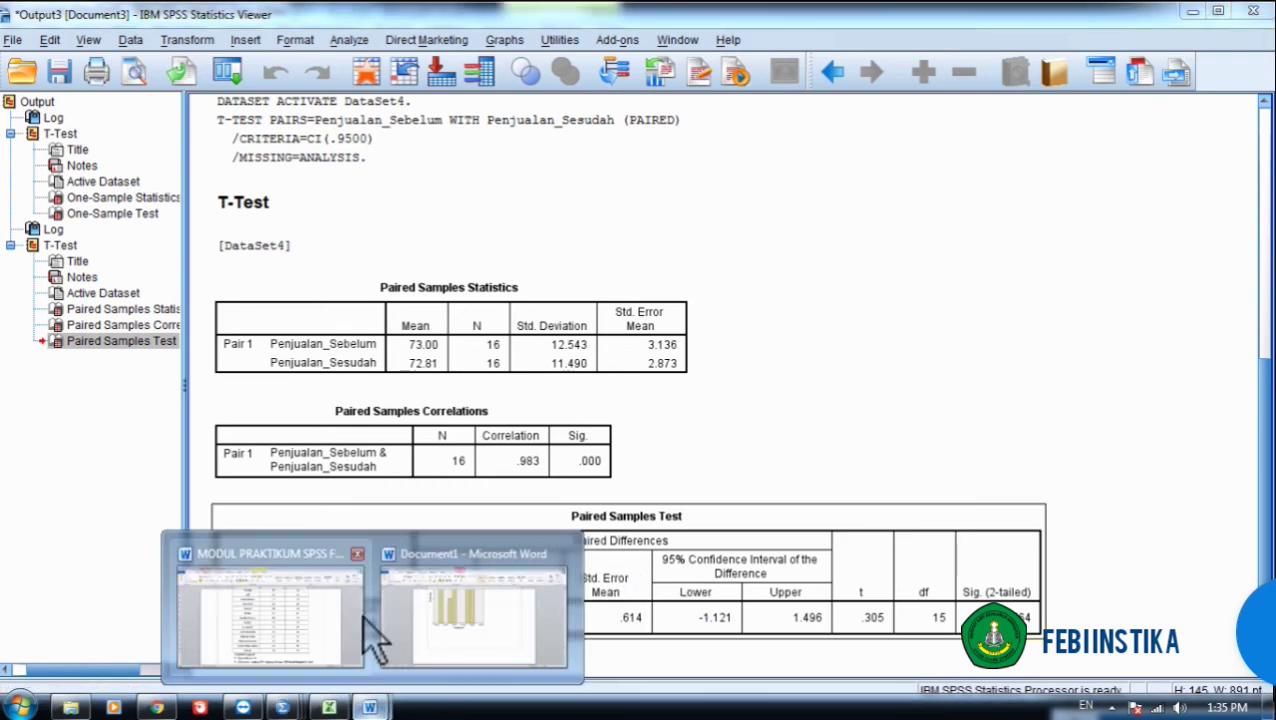
pyautogui.click(336, 598)
pyautogui.scroll(-15, 356, 561)
pyautogui.scroll(6, 401, 560)
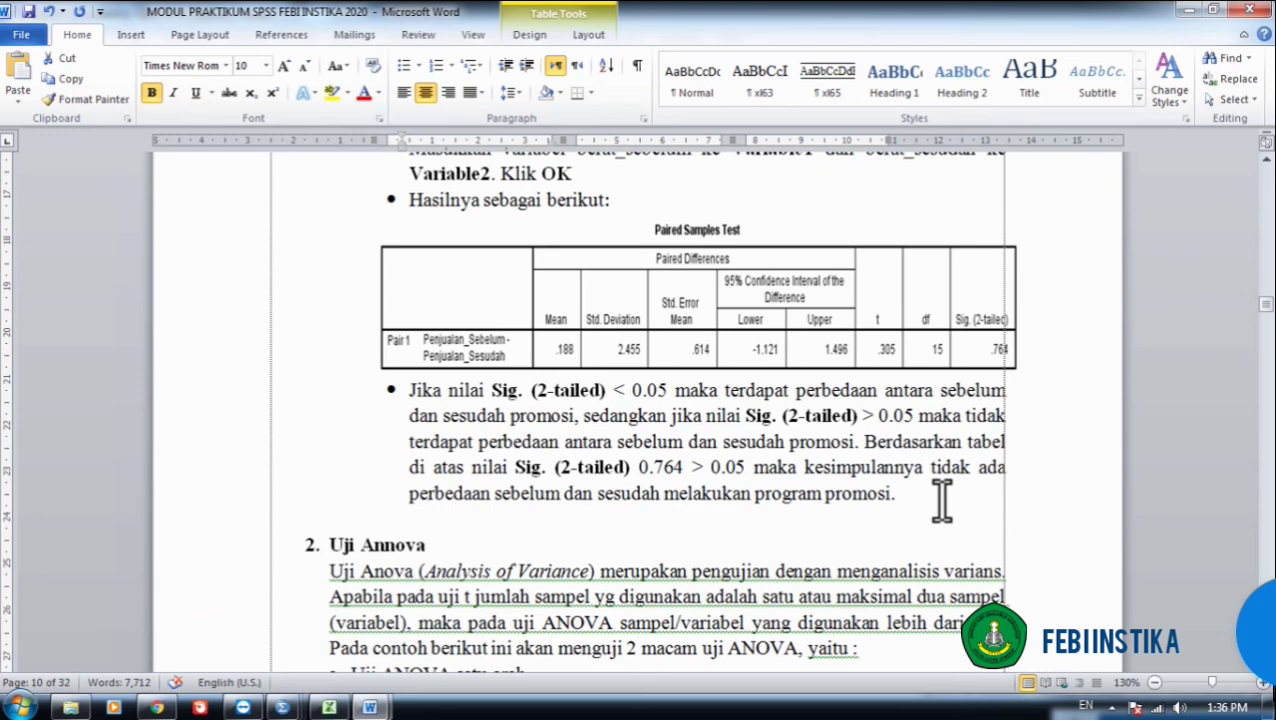
pyautogui.scroll(20, 942, 500)
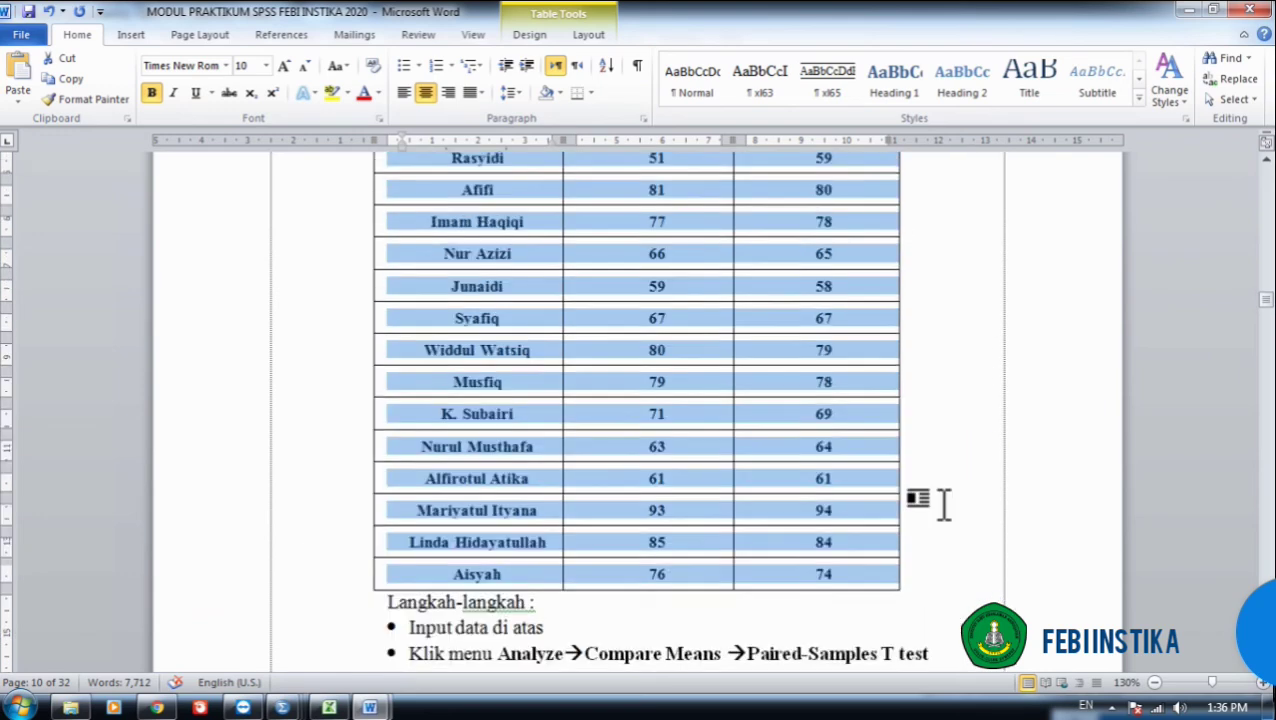
pyautogui.scroll(5, 846, 527)
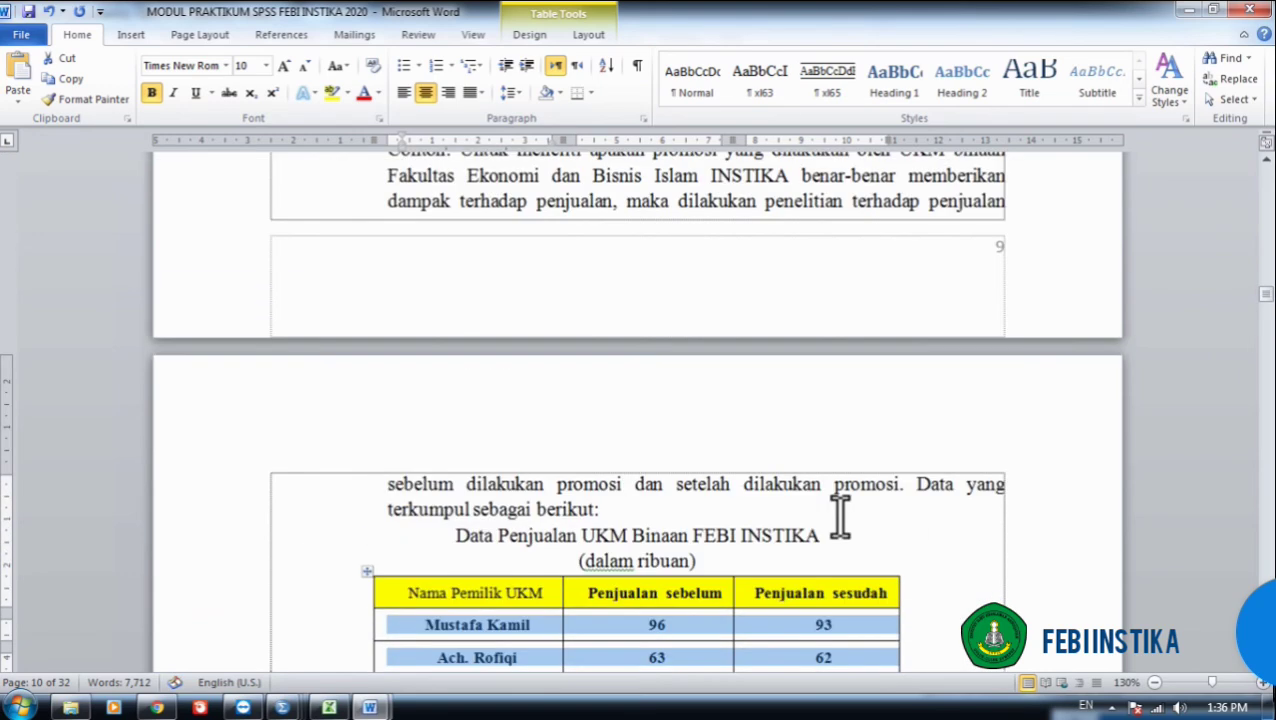
pyautogui.scroll(10, 840, 518)
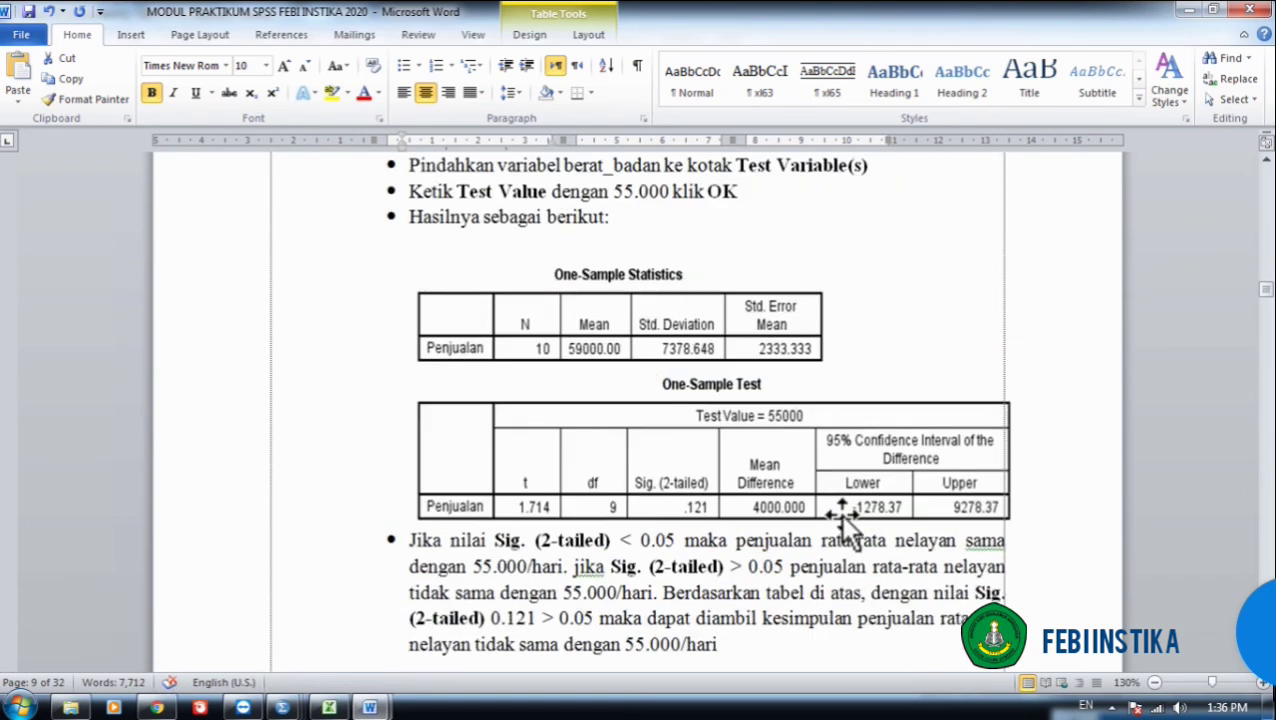